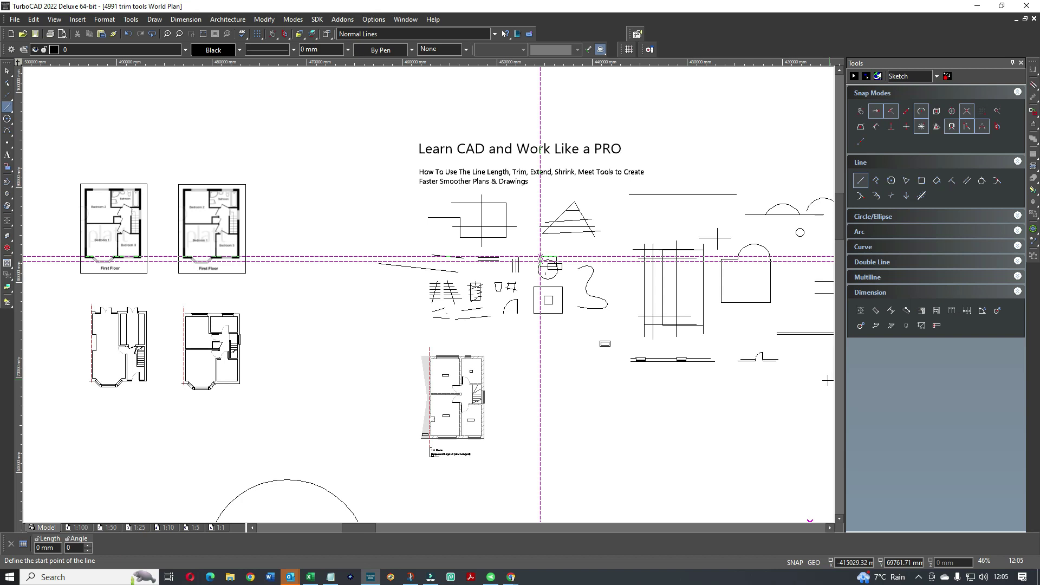
scroll(328, 246, down, 1)
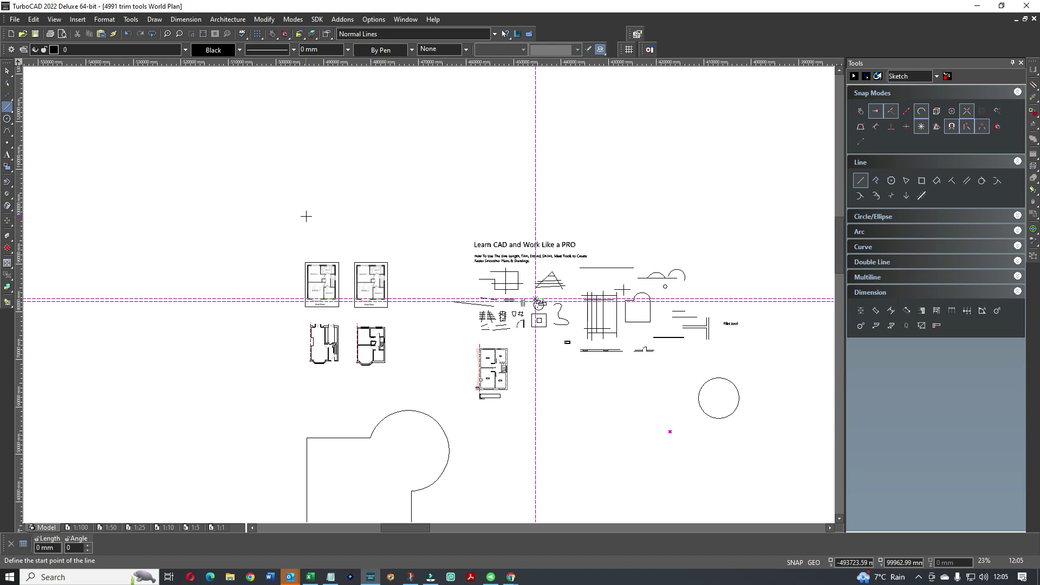
click(76, 20)
click(104, 44)
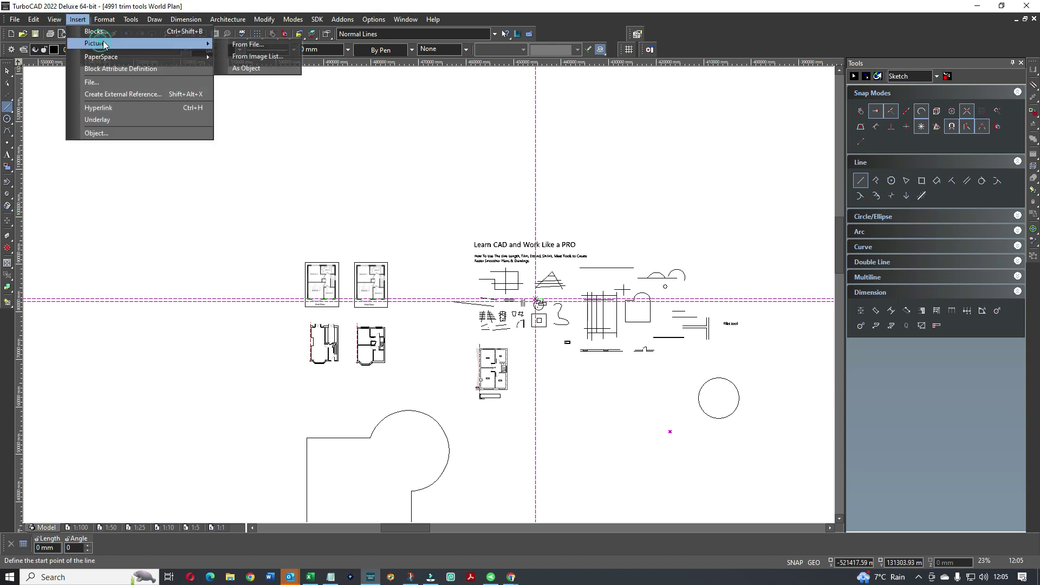
click(248, 44)
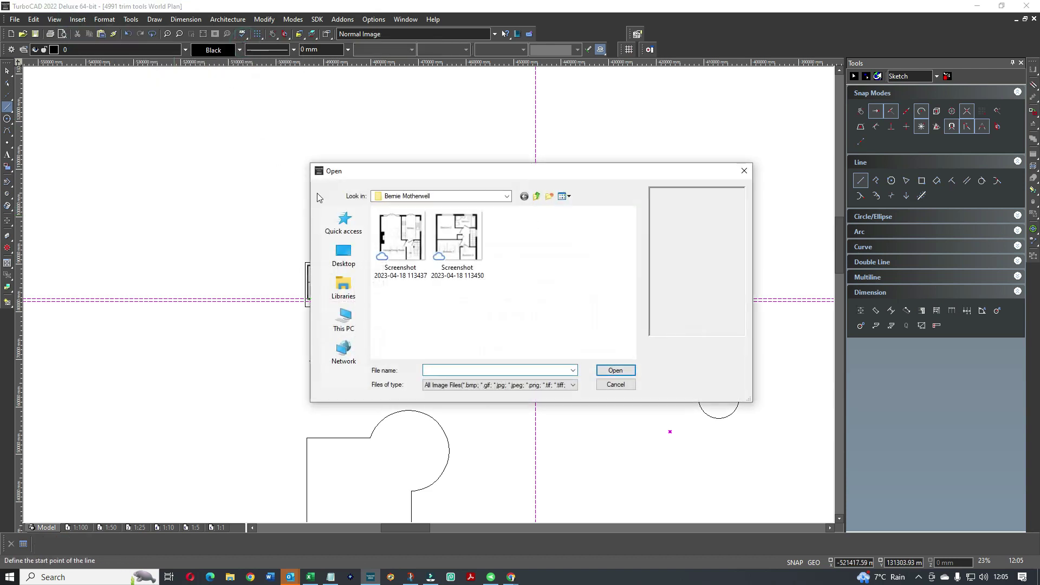
click(400, 236)
click(605, 368)
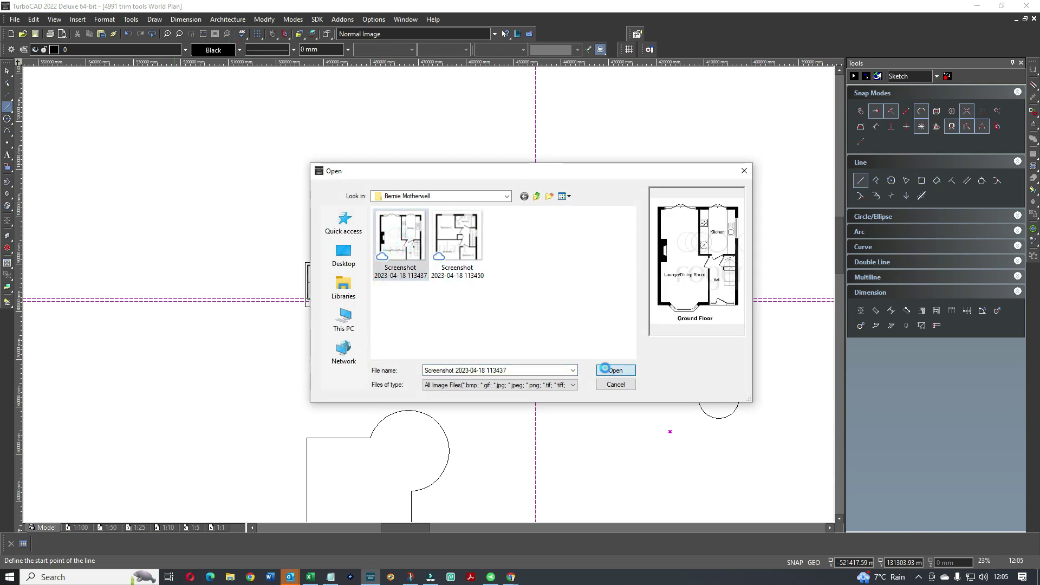
click(189, 112)
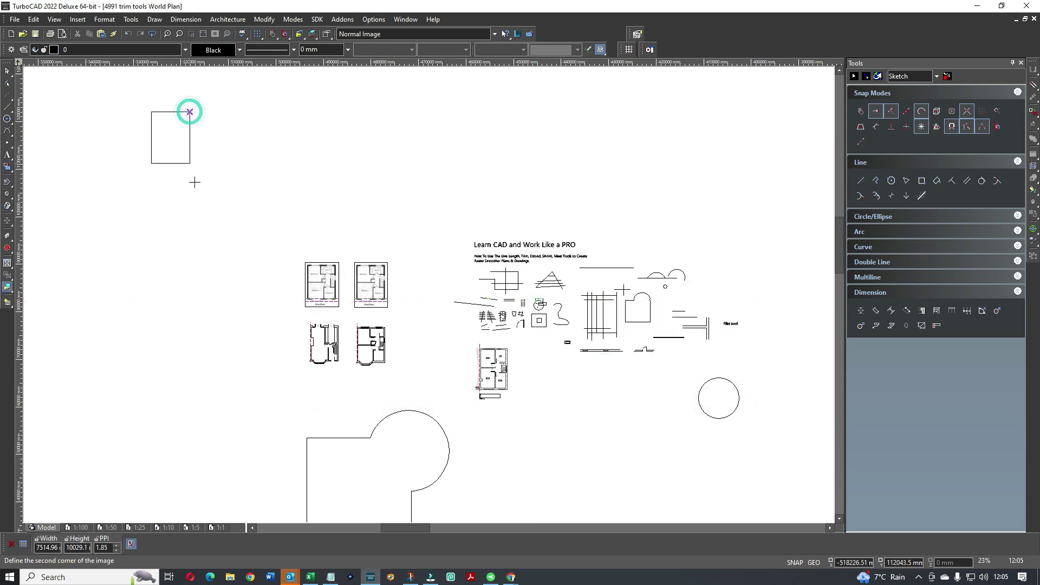
click(248, 211)
click(8, 72)
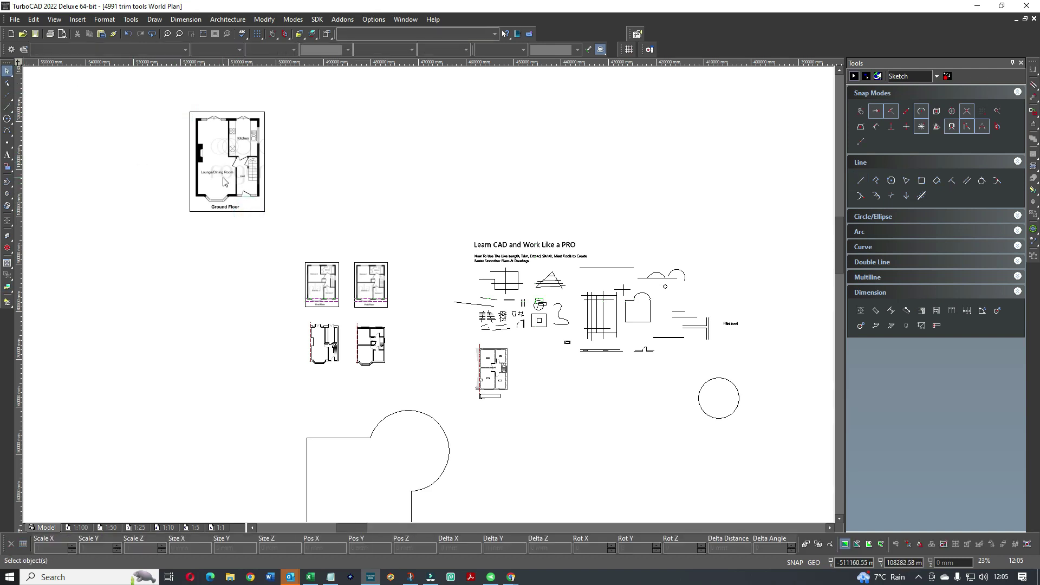
scroll(225, 181, up, 2)
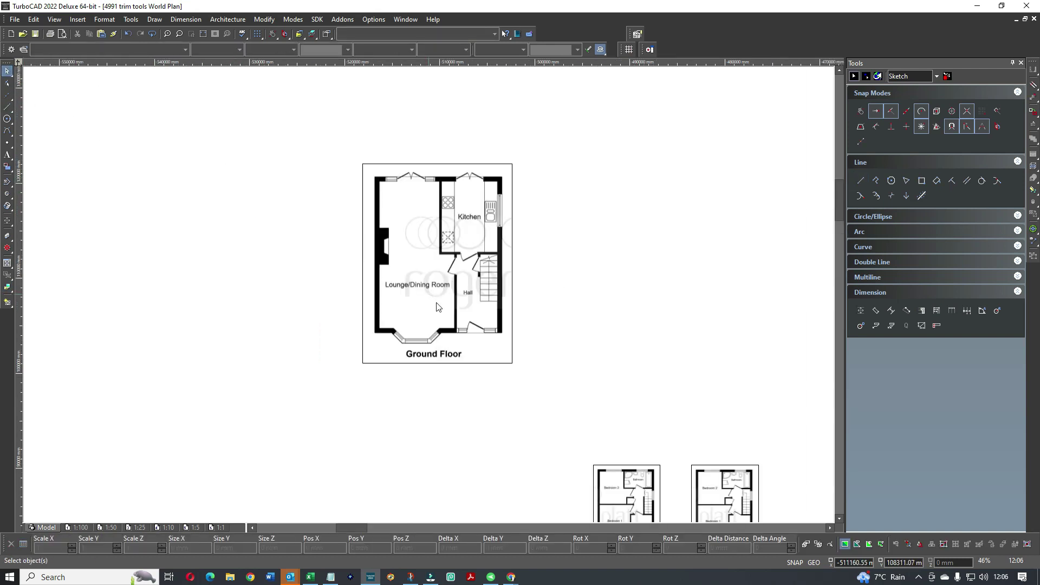
Zoom in on the Ground Floor picture and switch on No Snap
click(549, 242)
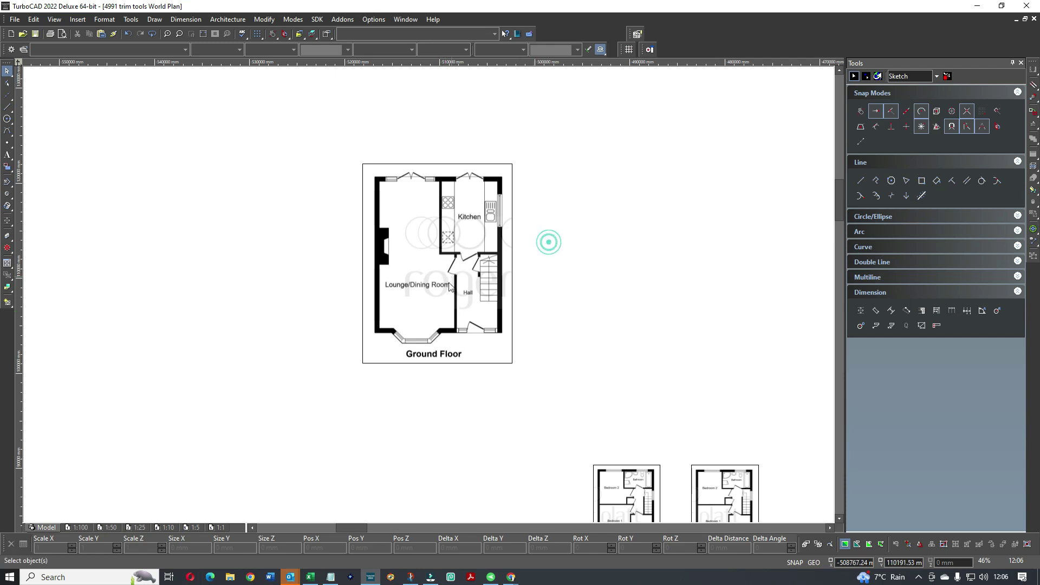
click(537, 259)
scroll(430, 296, up, 4)
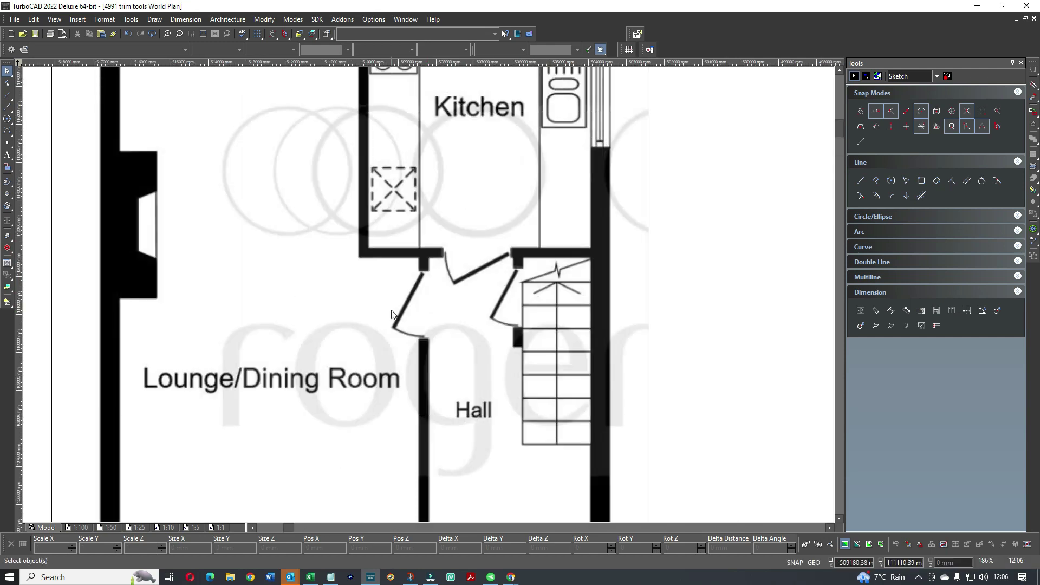
scroll(392, 315, down, 2)
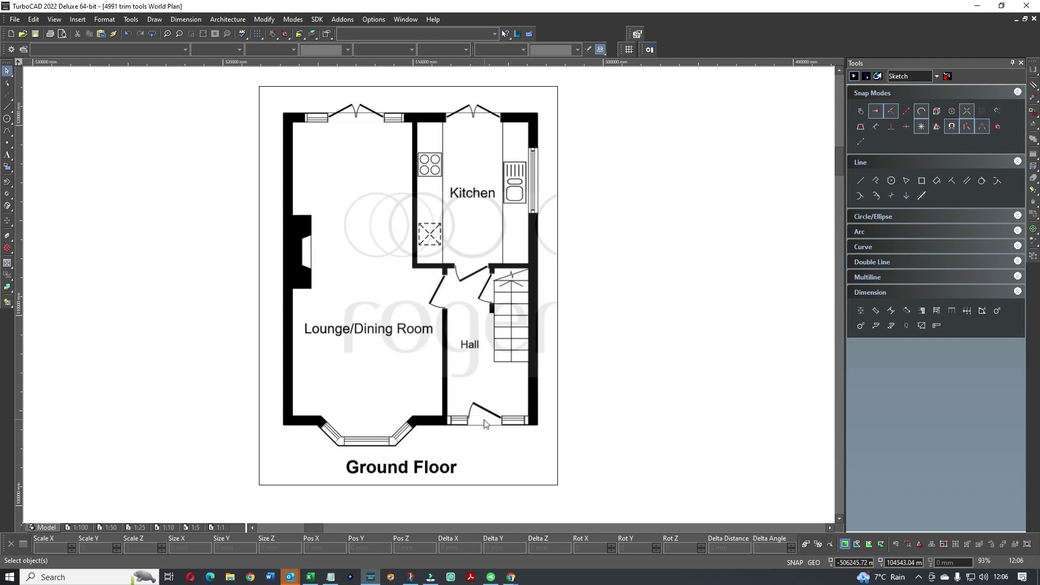
scroll(489, 424, up, 2)
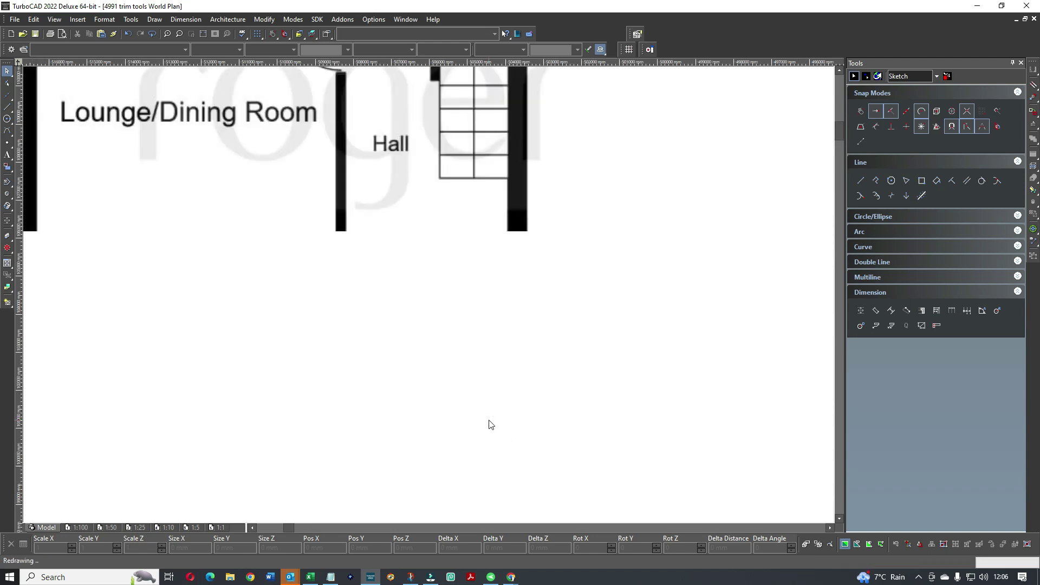
click(861, 115)
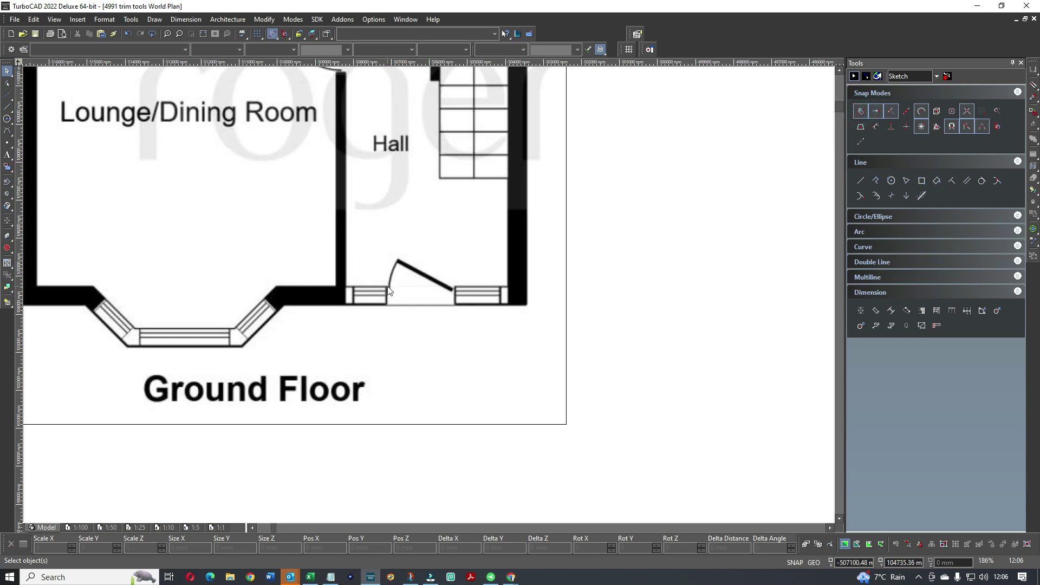
scroll(349, 290, up, 1)
Draw a line across the hall's front door opening from jamb to jamb
click(8, 107)
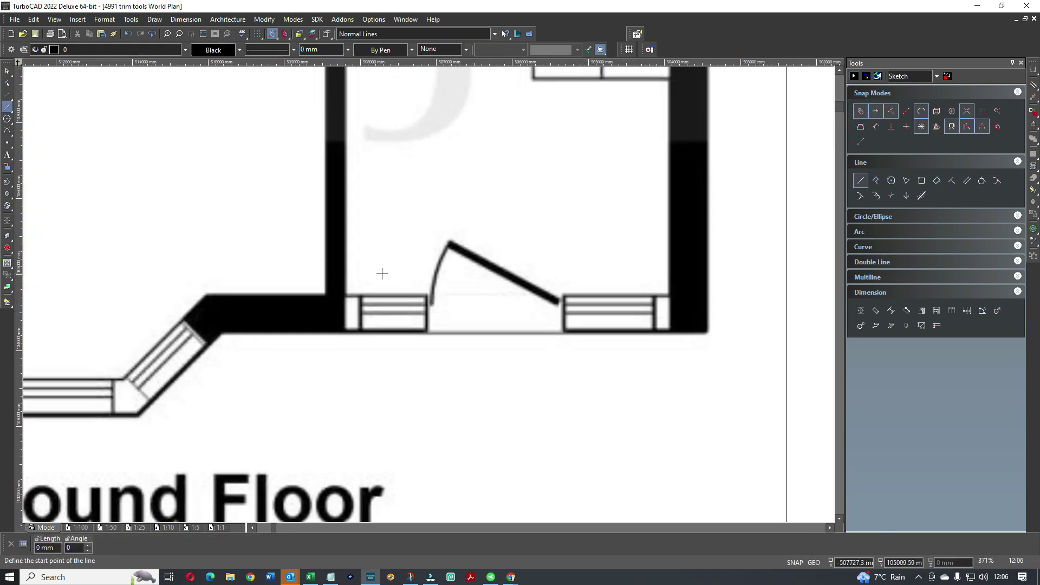
click(428, 292)
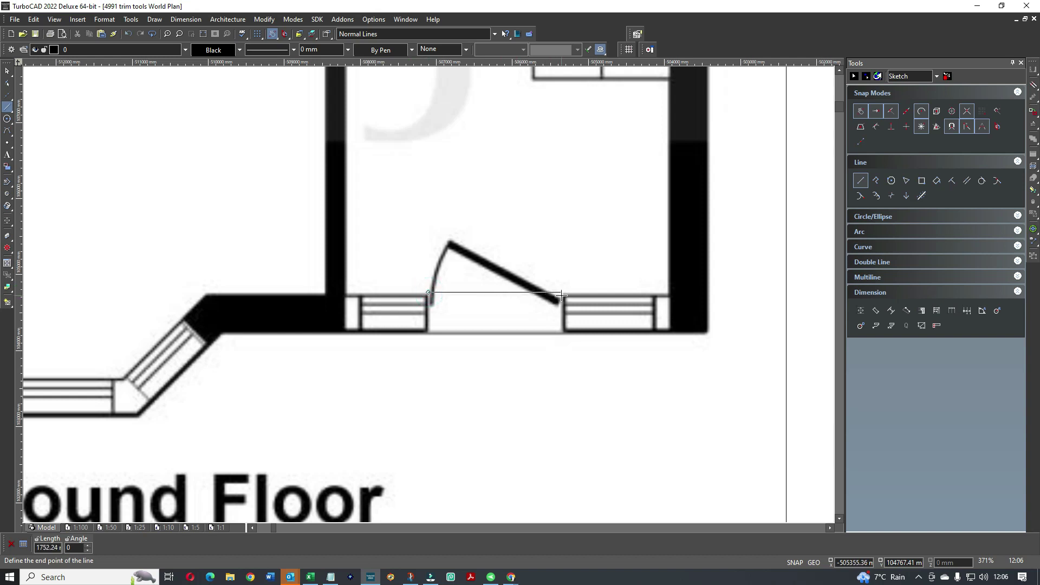
click(561, 294)
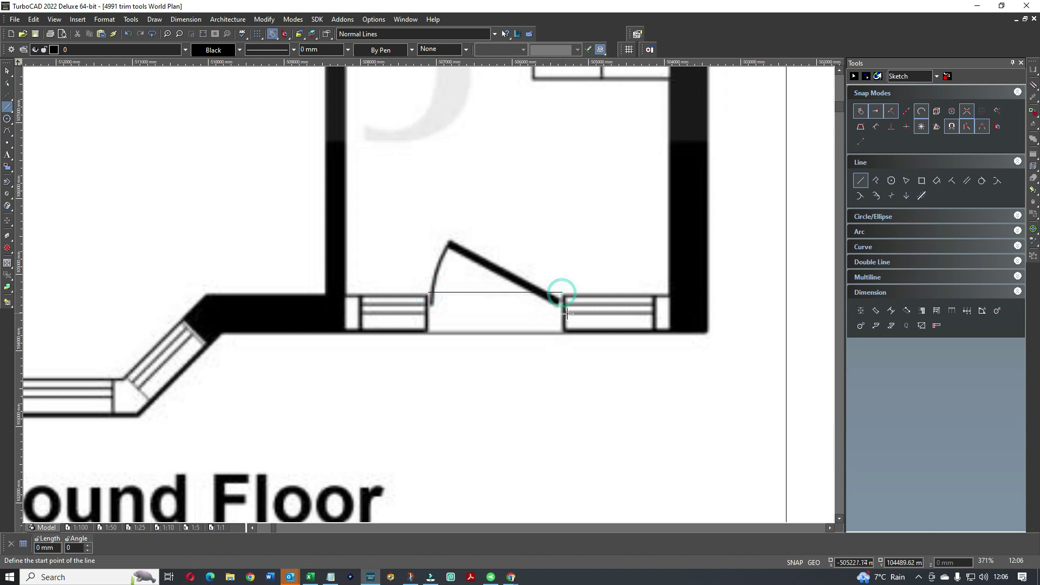
Resize the door line from 1759.37 mm to 762 mm and read the 0.43 scale factor
click(7, 71)
mouse_move(484, 295)
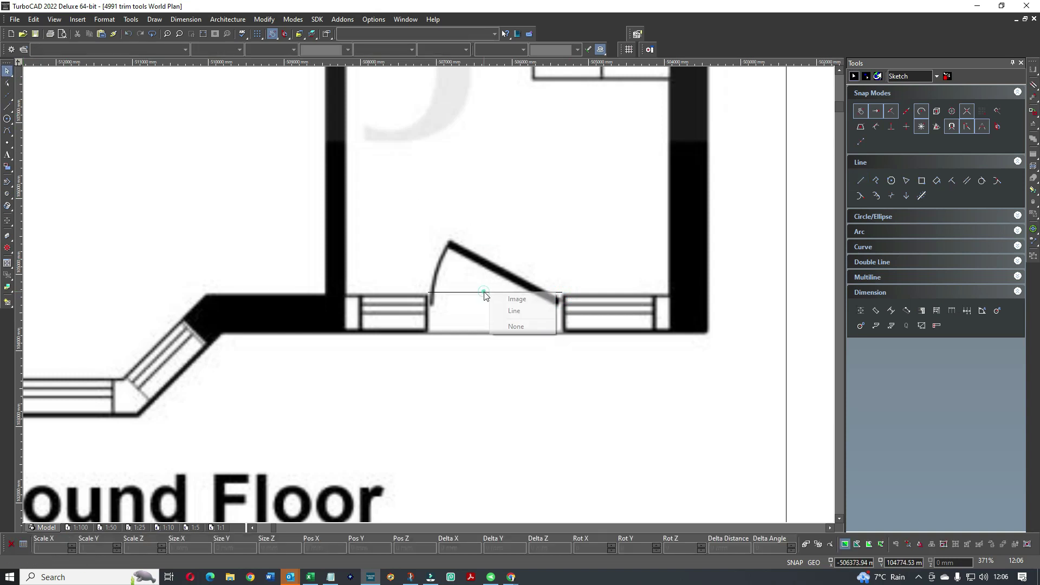
click(507, 311)
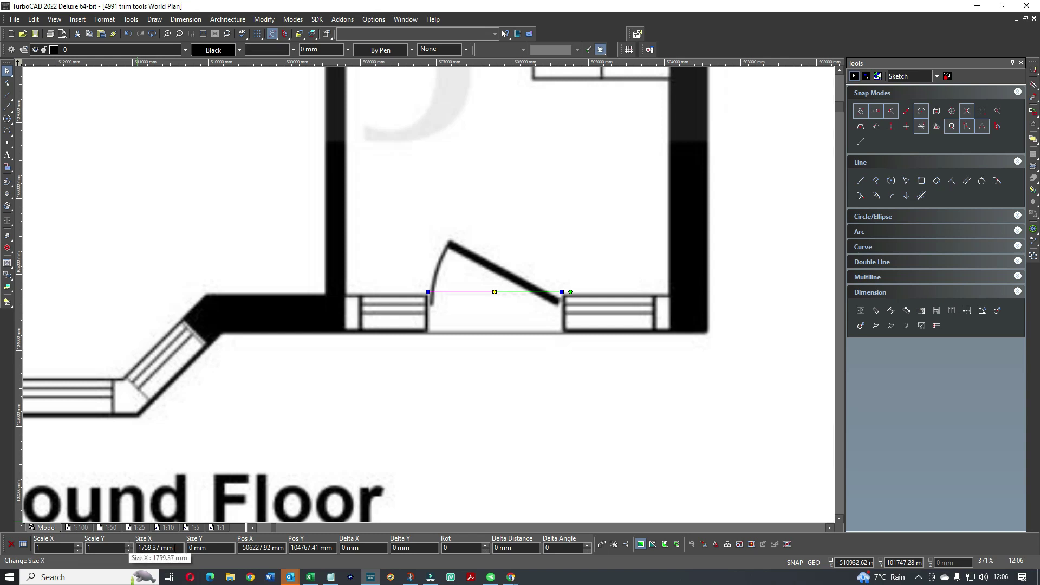
triple_click(157, 548)
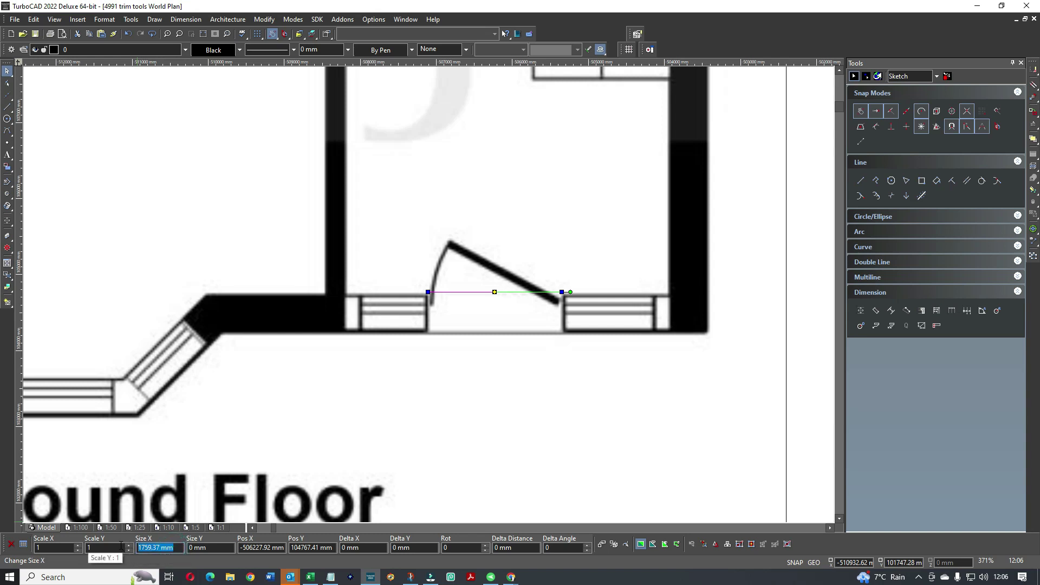
text(762)
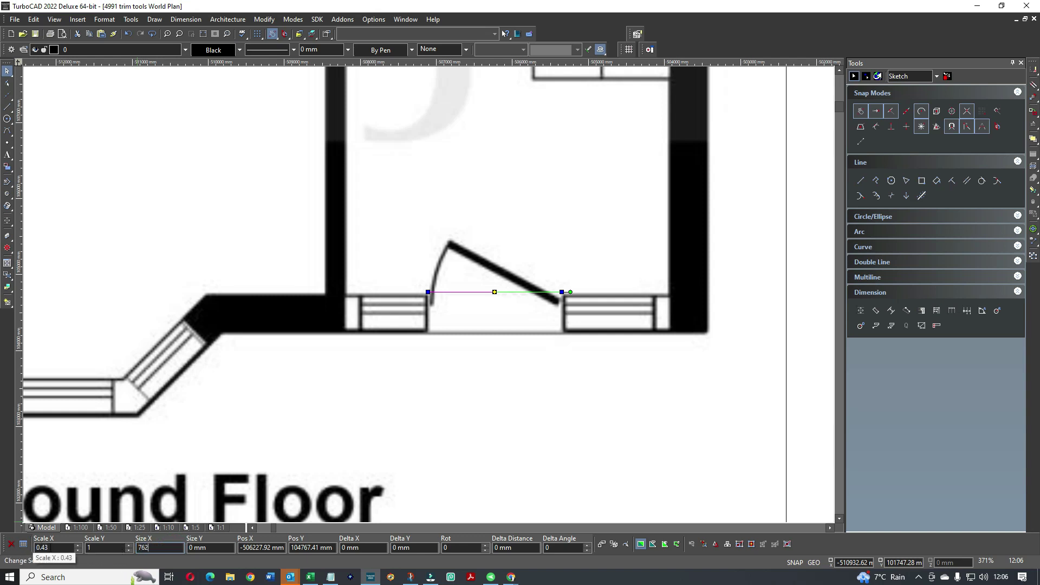
triple_click(36, 548)
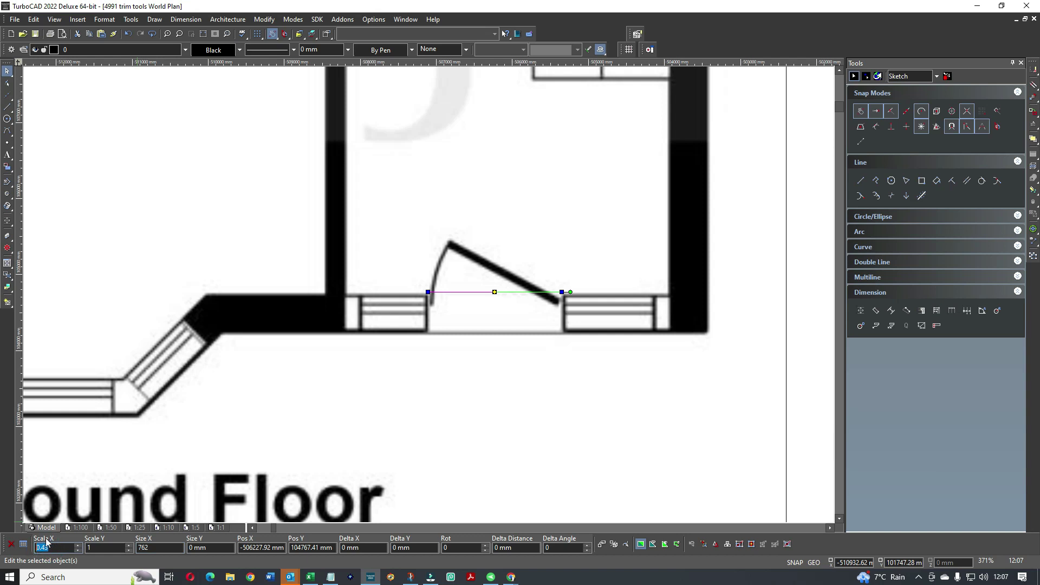
scroll(433, 301, down, 4)
click(497, 365)
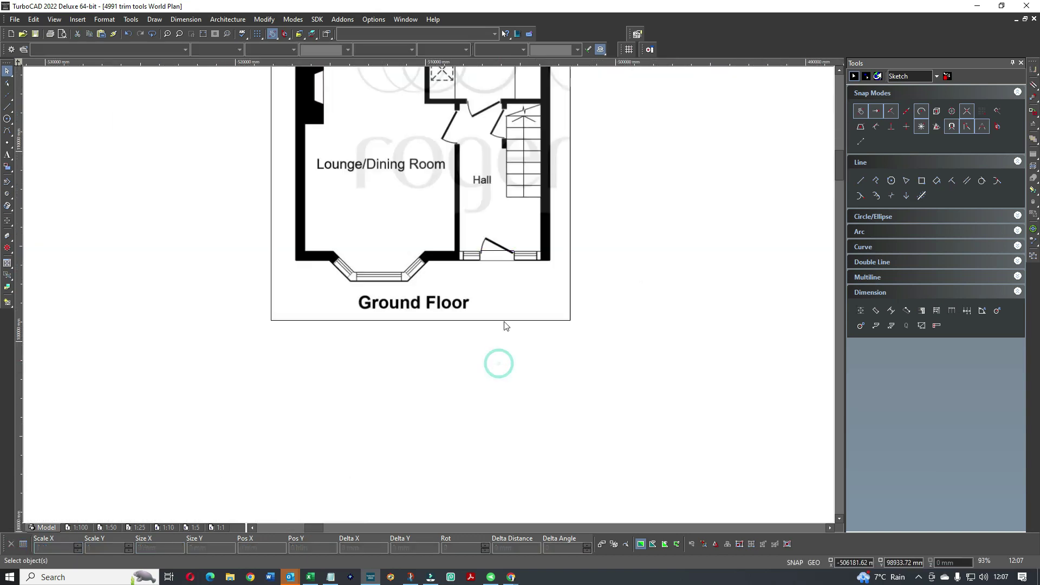
Scale the Ground Floor picture by 0.43 in X and Y, to 6756.63 × 9017.08 mm
click(508, 291)
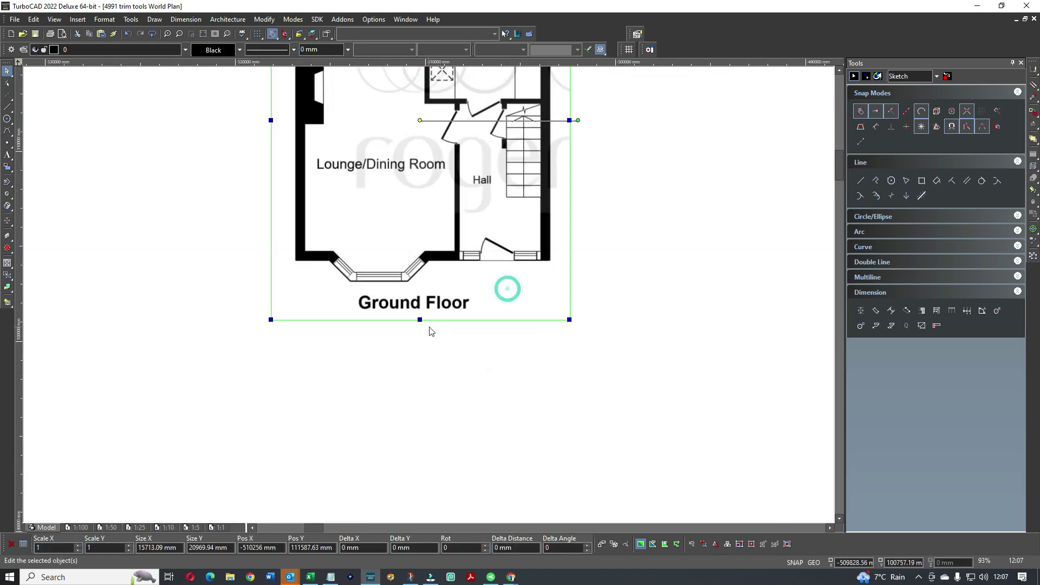
click(61, 546)
text(0.43)
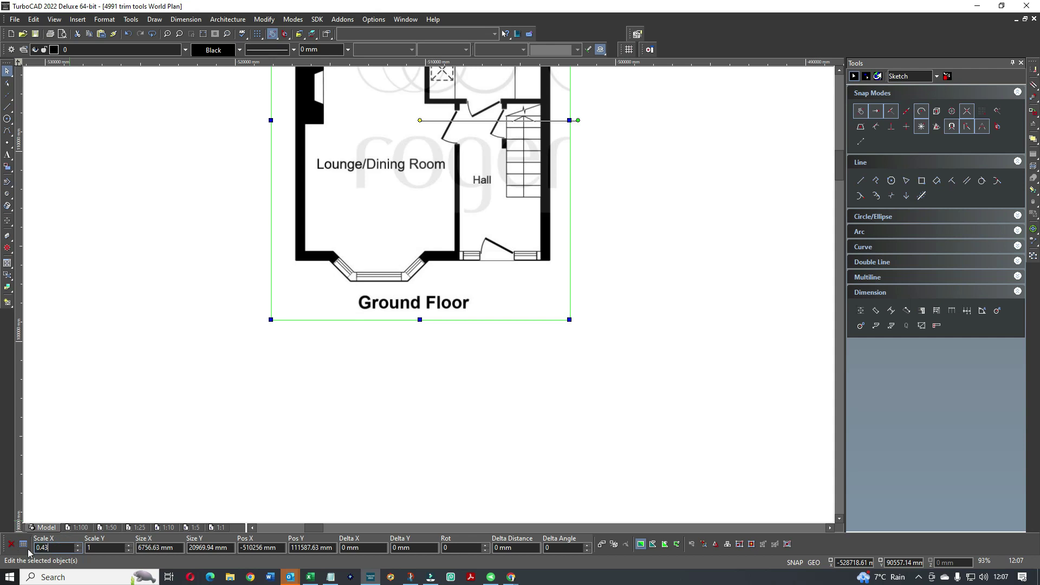
key(Tab)
text(0.43)
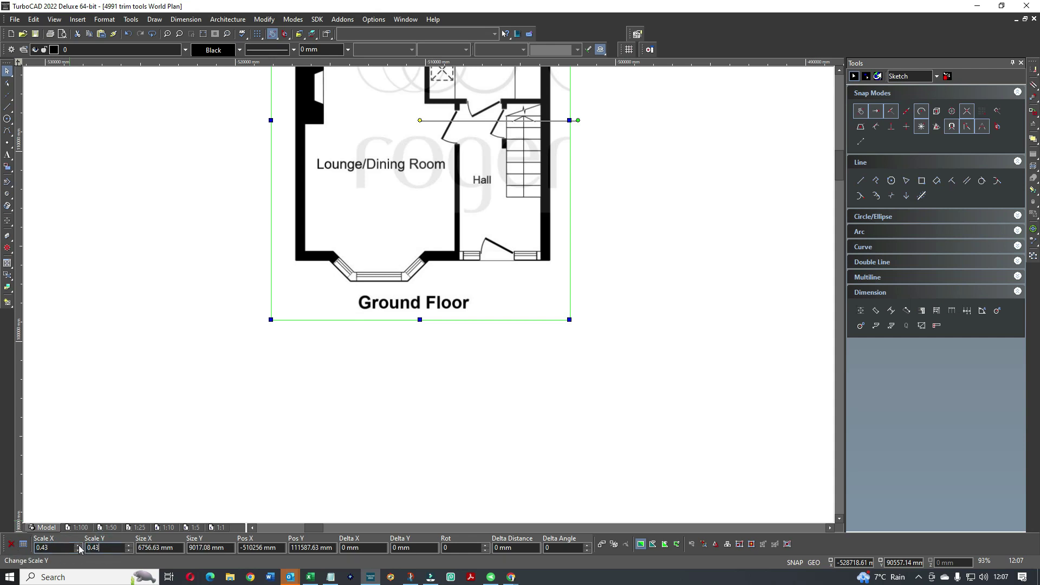
key(Return)
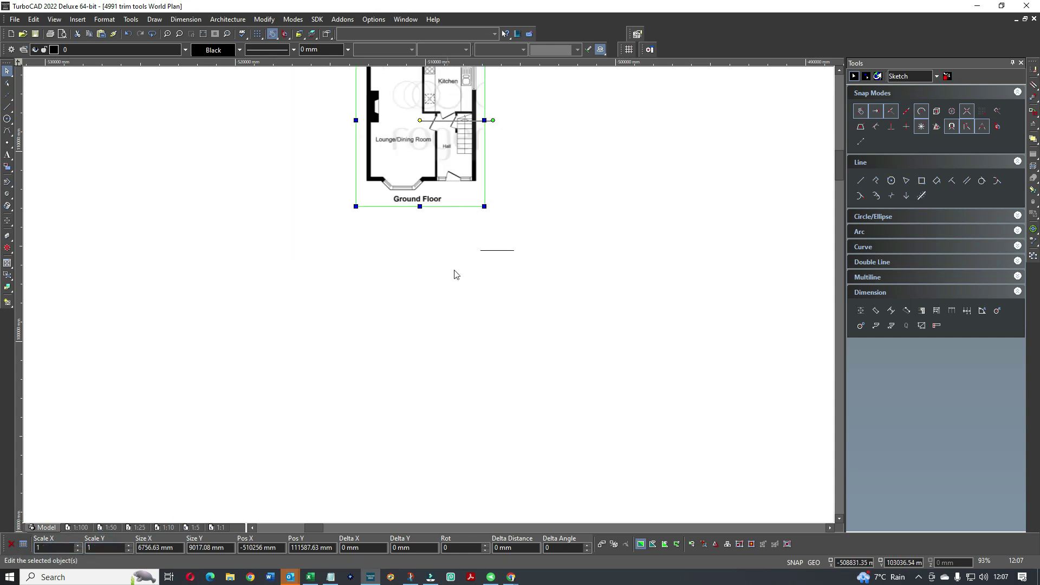
scroll(458, 186, up, 5)
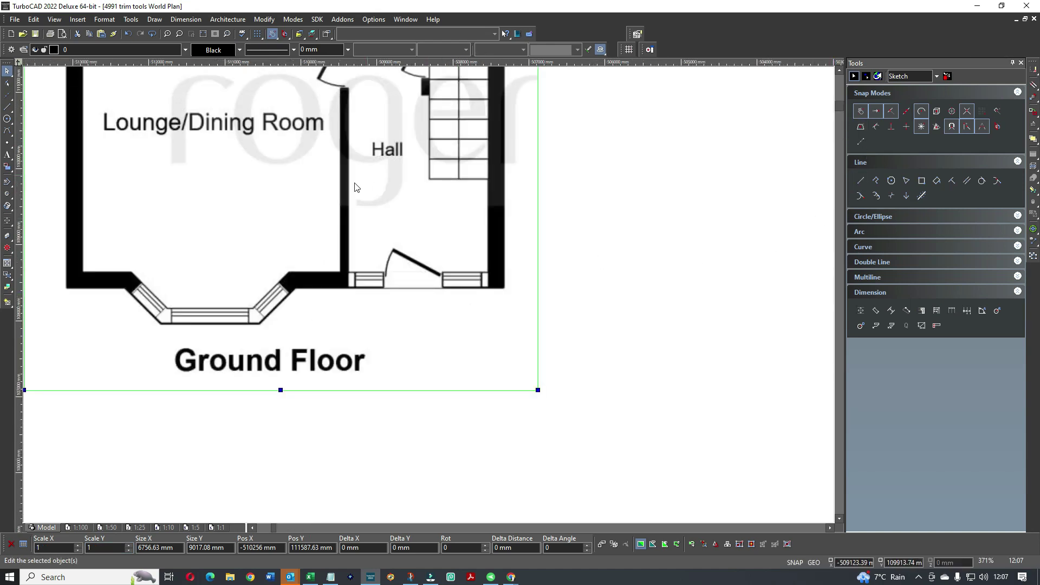
scroll(333, 255, up, 3)
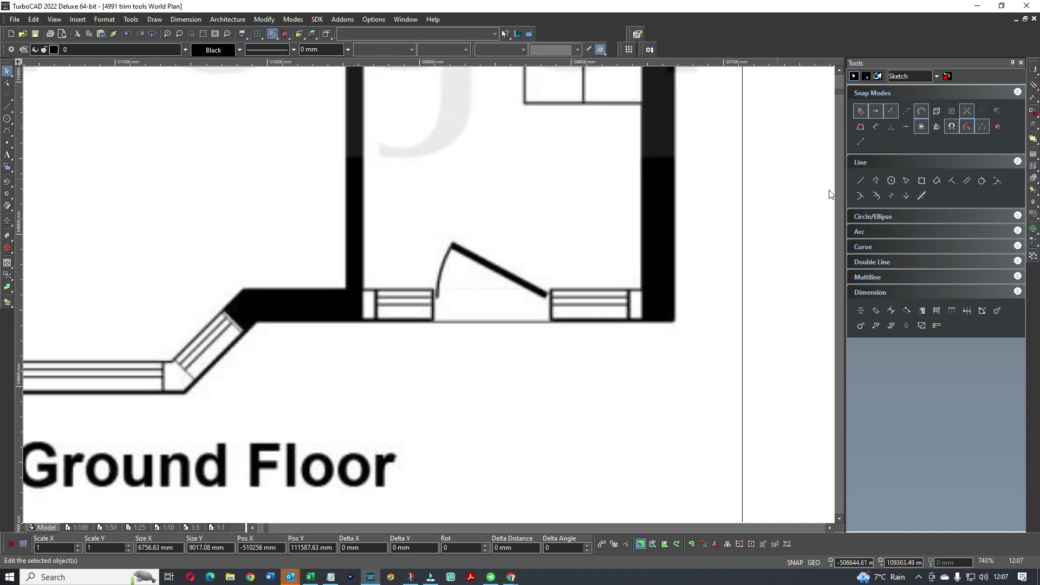
click(860, 182)
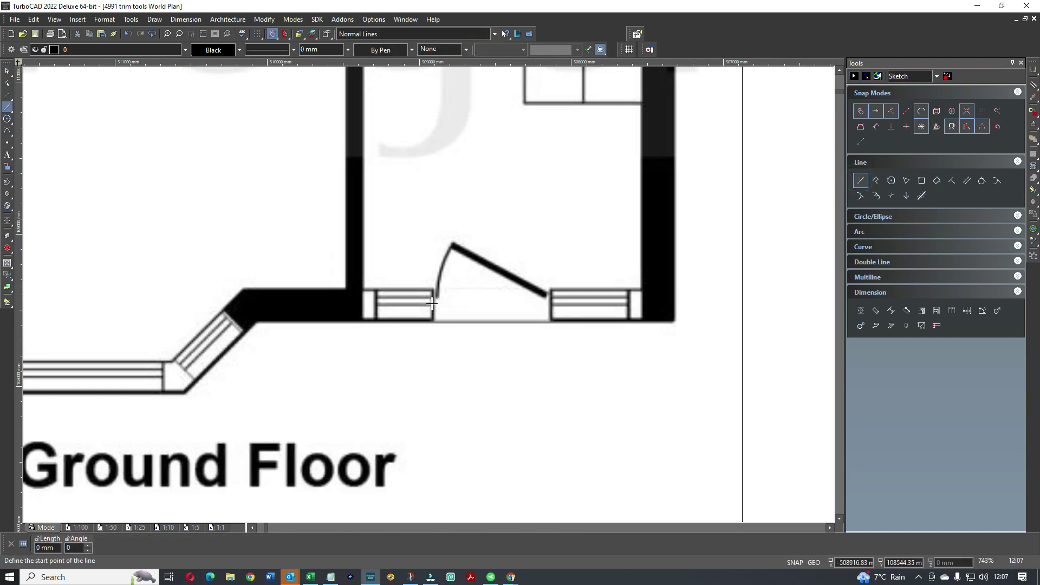
Draw a check line across the front door and confirm it measures 746.13 mm
scroll(434, 293, up, 3)
click(434, 274)
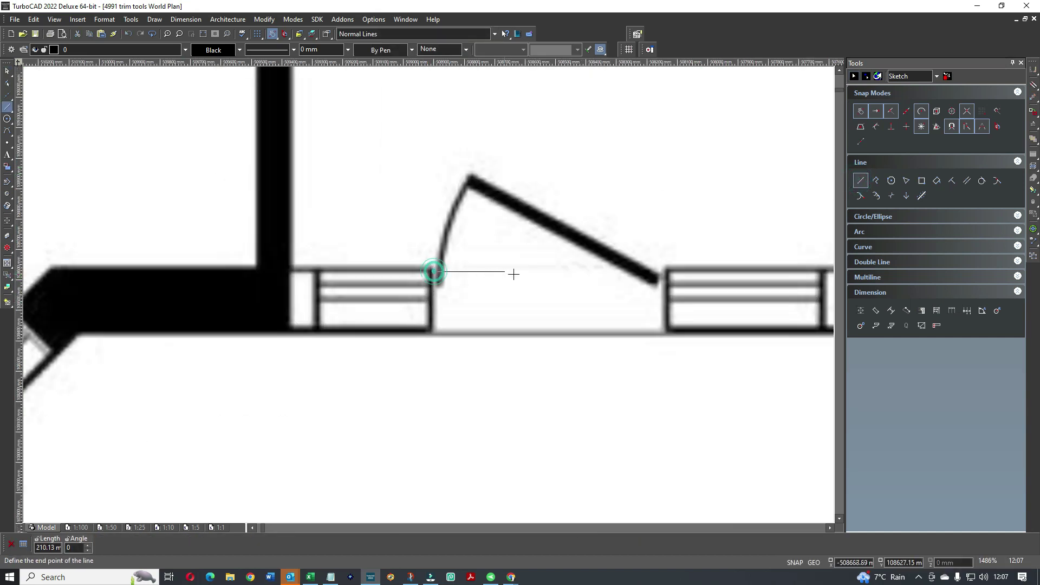
click(660, 272)
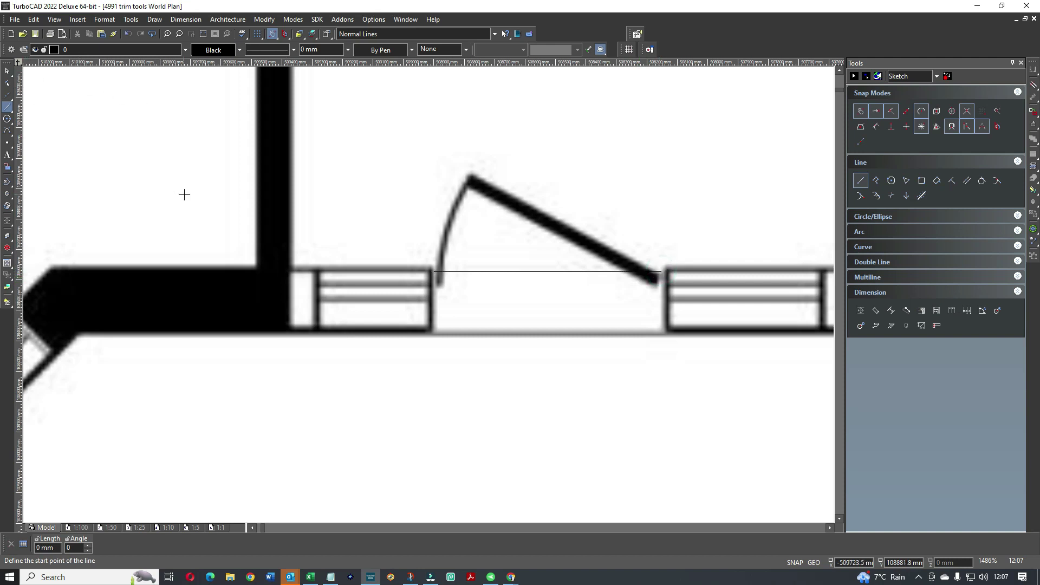
key(Escape)
click(513, 271)
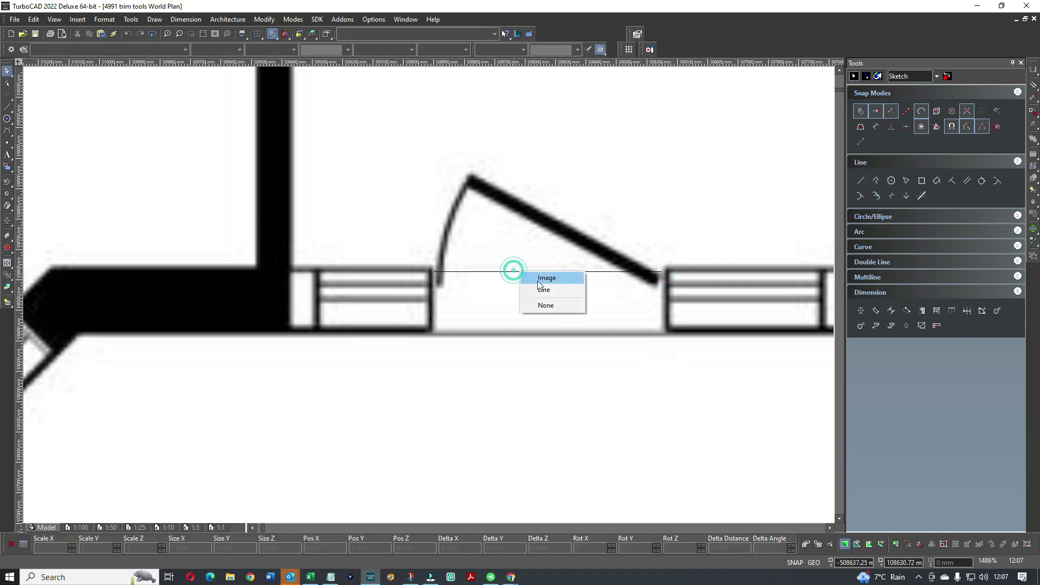
click(543, 289)
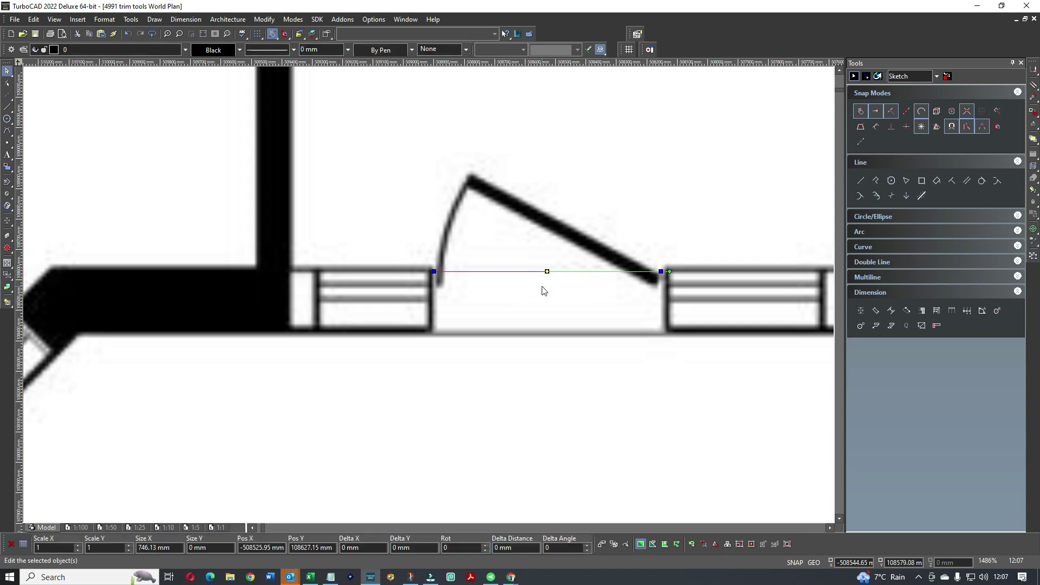
scroll(429, 298, down, 2)
scroll(420, 223, down, 3)
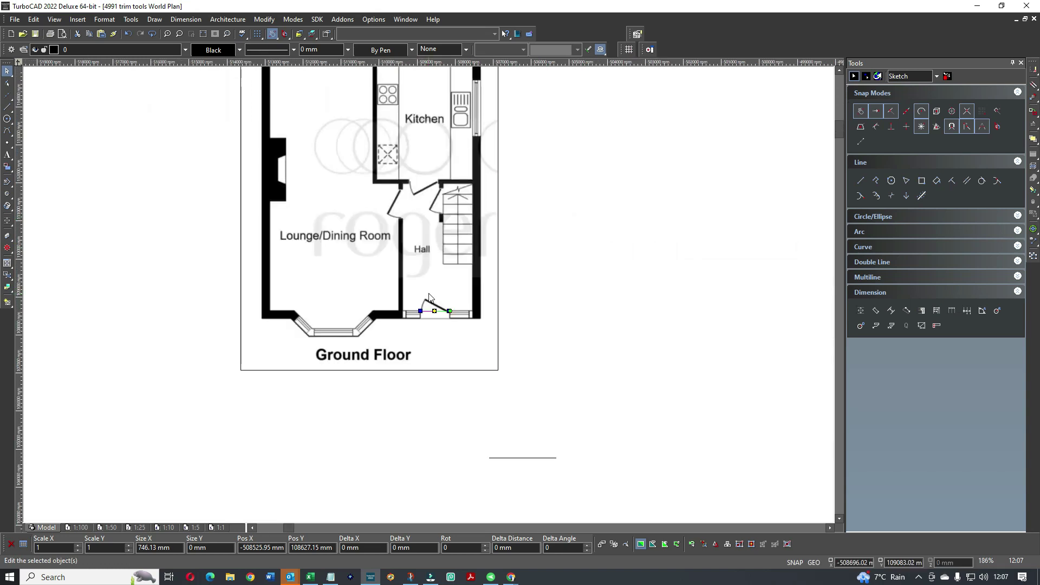
scroll(417, 244, up, 5)
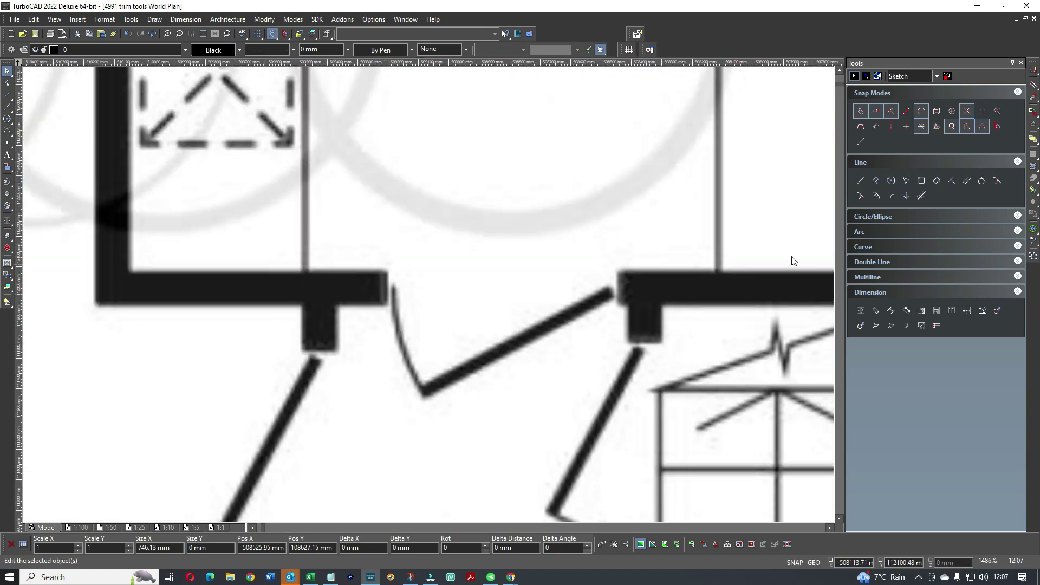
Draw a line across the kitchen doorway between its two wall ends
click(859, 182)
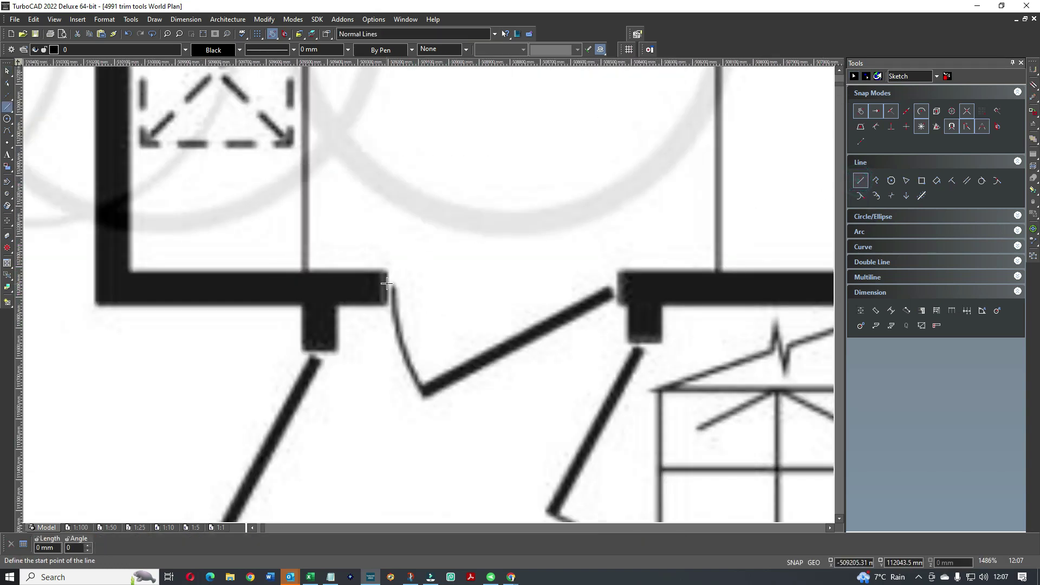
click(387, 281)
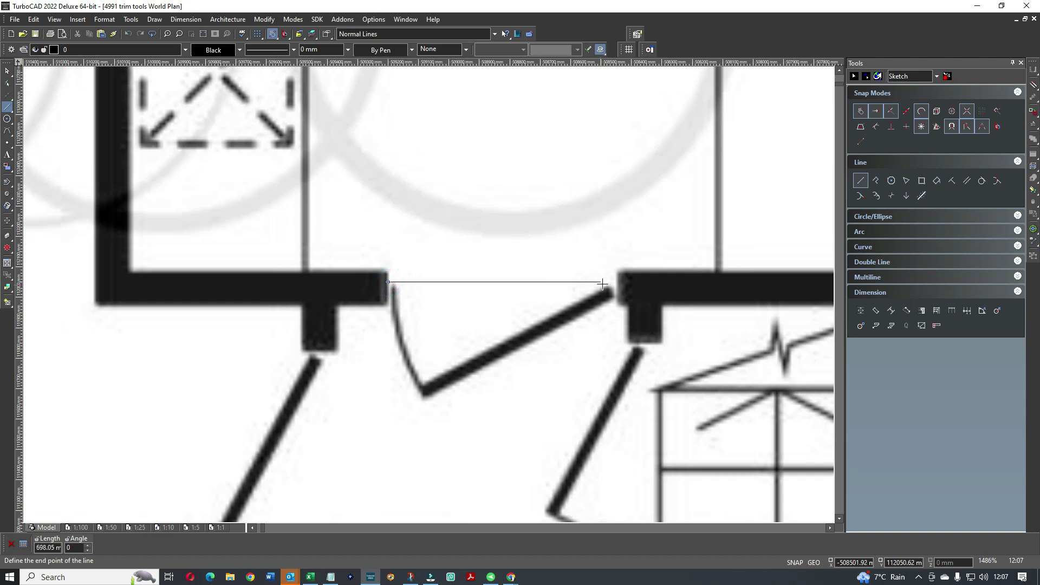
click(617, 277)
Resize the kitchen doorway line from 751.47 mm to 762 mm, giving a 1.01 scale factor
right_click(487, 284)
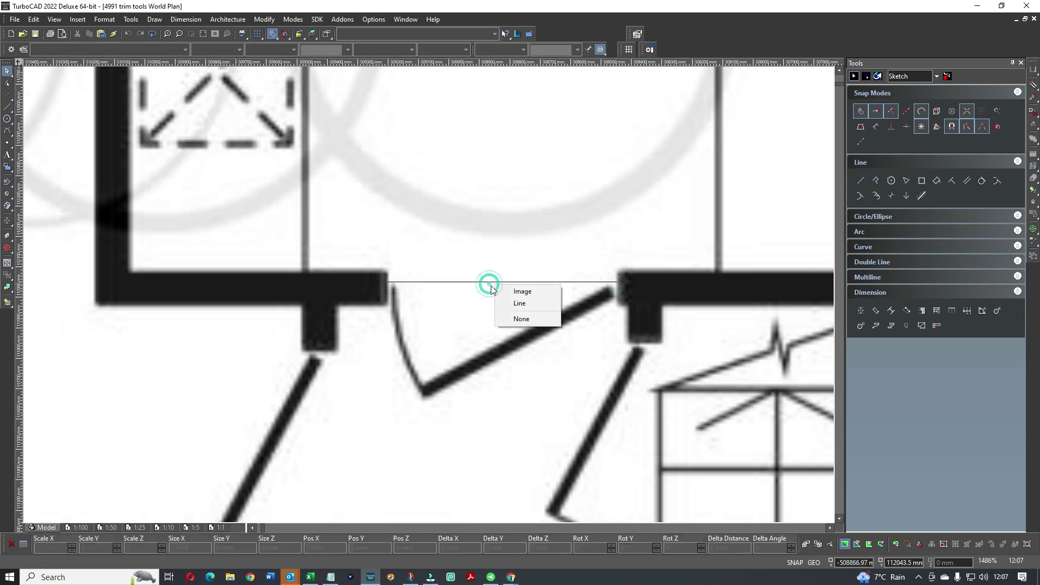
click(509, 301)
scroll(417, 302, down, 4)
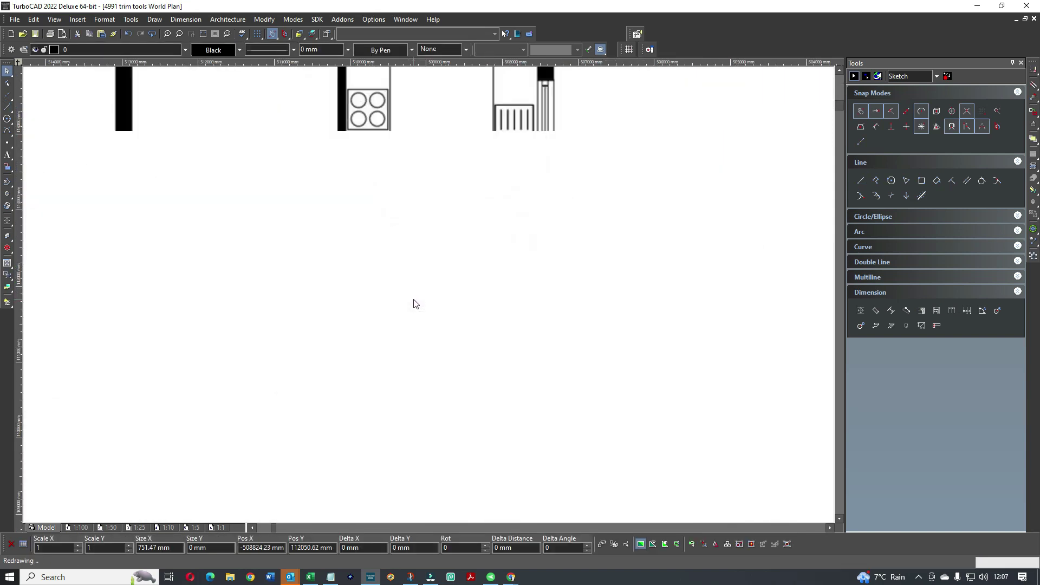
double_click(56, 549)
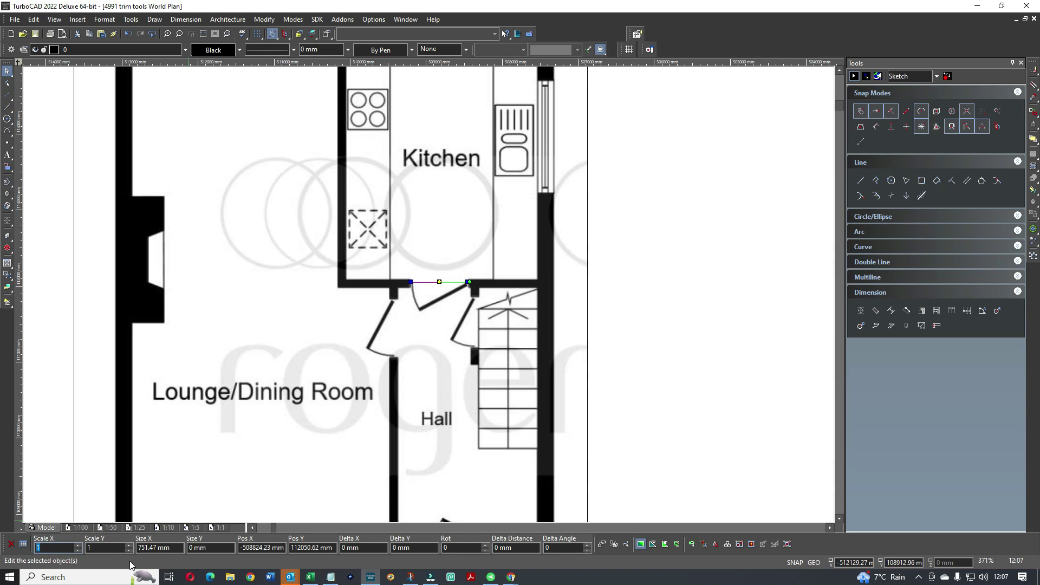
text(0.01)
key(Tab)
key(Tab)
text(76)
double_click(65, 548)
click(683, 345)
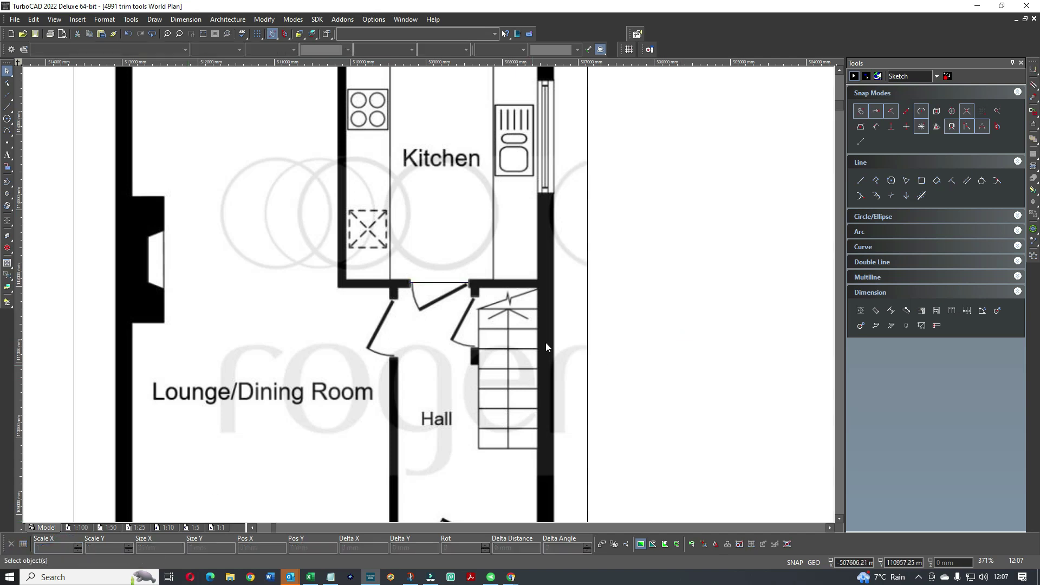
Scale the Ground Floor image by 1.01 in X and Y, reaching 6824.2 × 9107.25 mm
click(563, 312)
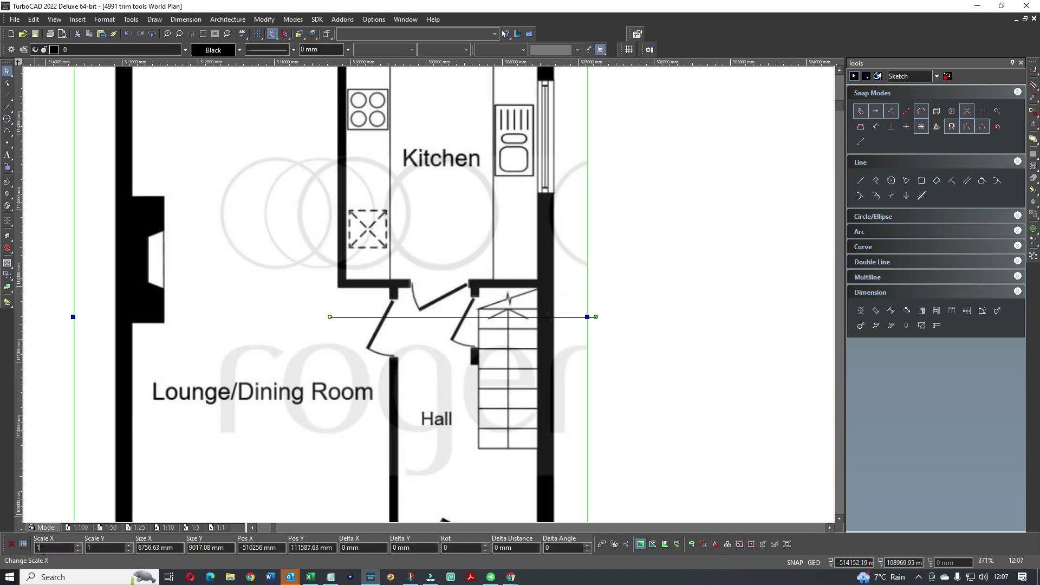
double_click(38, 548)
text(1.01)
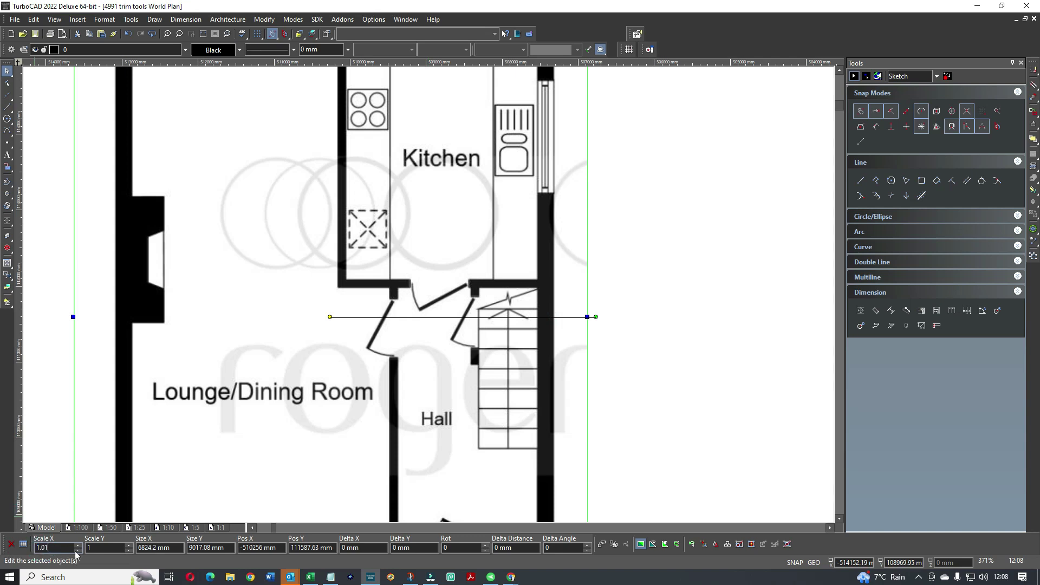
key(Tab)
text(1.01)
key(Return)
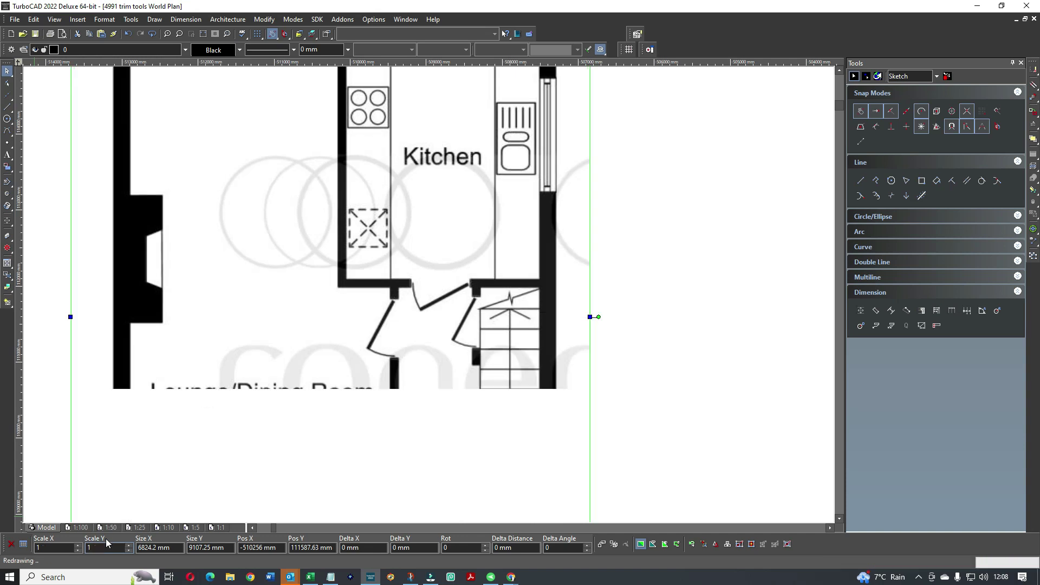
click(672, 305)
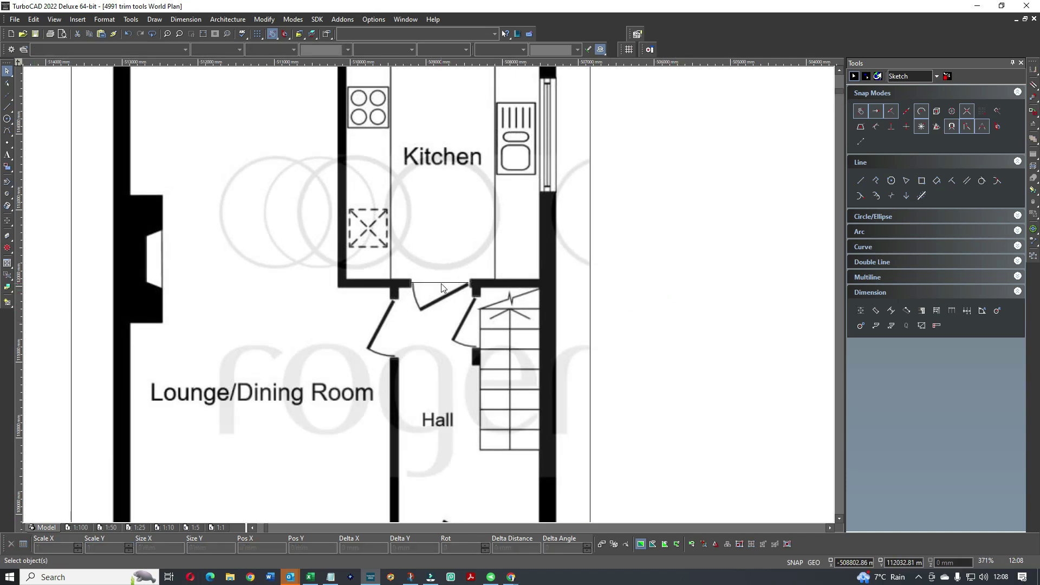
scroll(428, 297, up, 4)
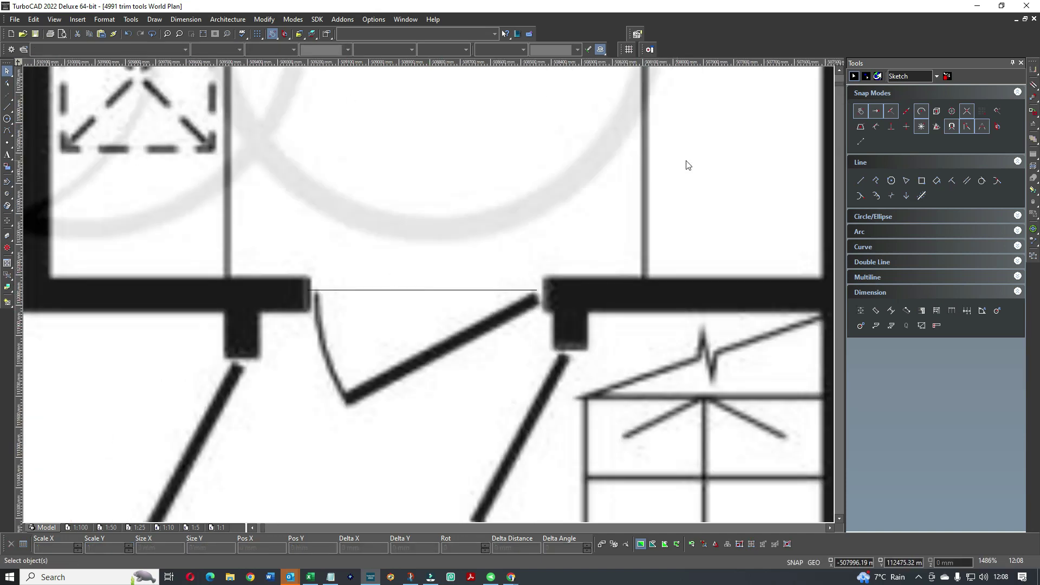
Delete the old kitchen doorway line
click(455, 293)
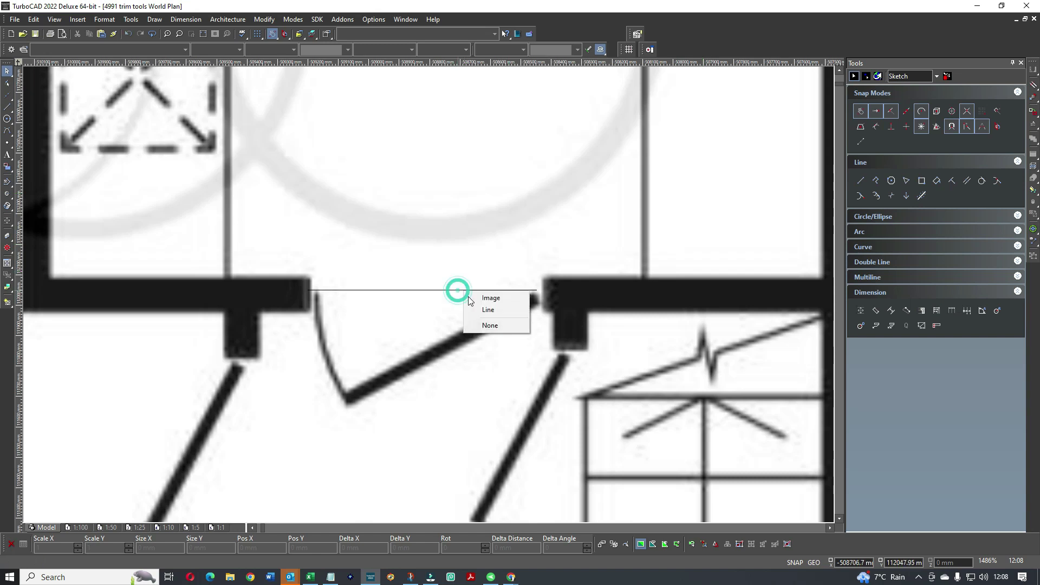
click(477, 311)
key(Delete)
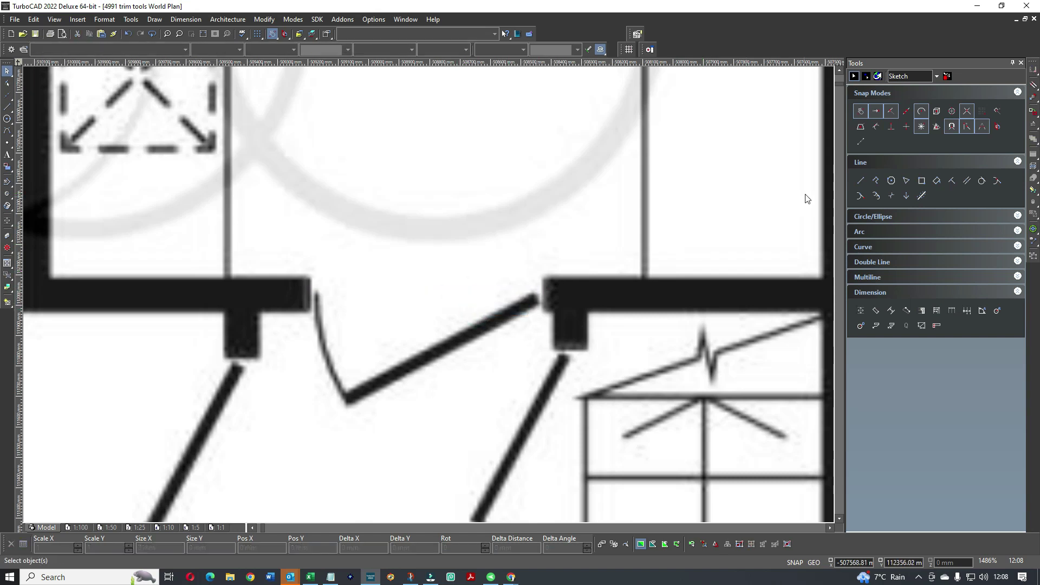
Draw a new kitchen doorway line between the wall ends, measuring 758.59 mm
click(861, 180)
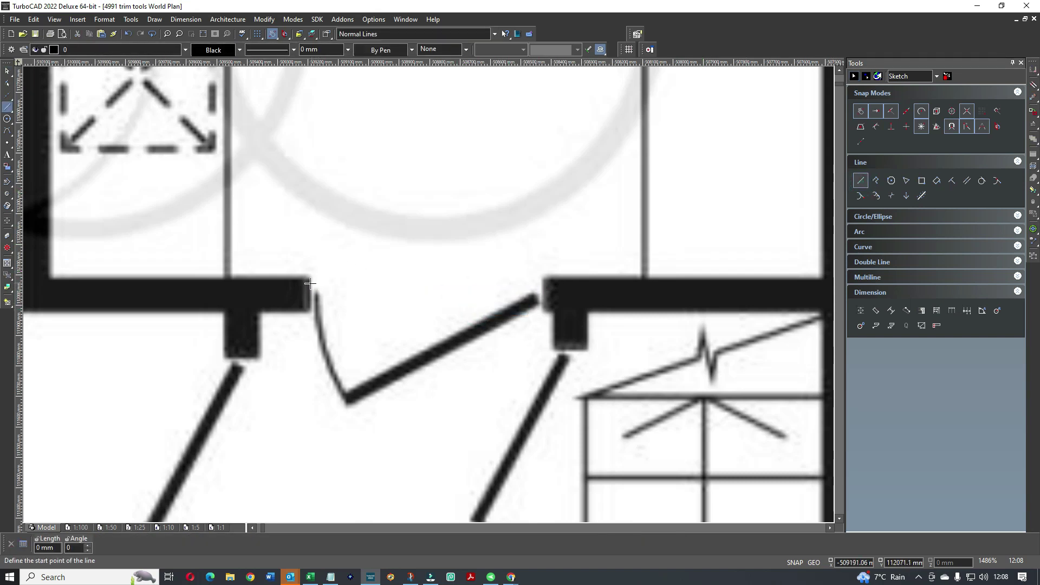
click(310, 282)
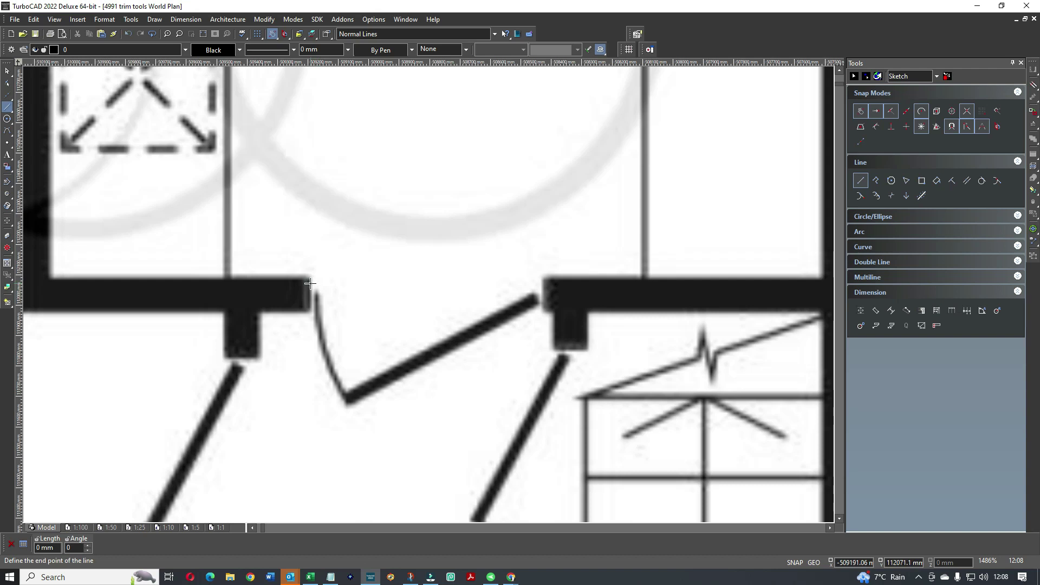
click(542, 283)
click(7, 70)
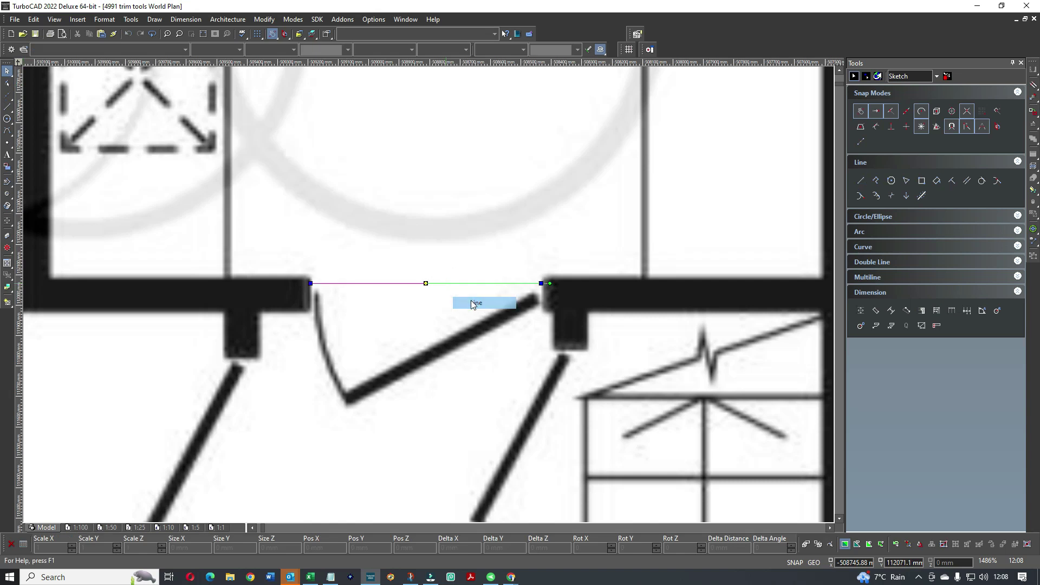
click(471, 300)
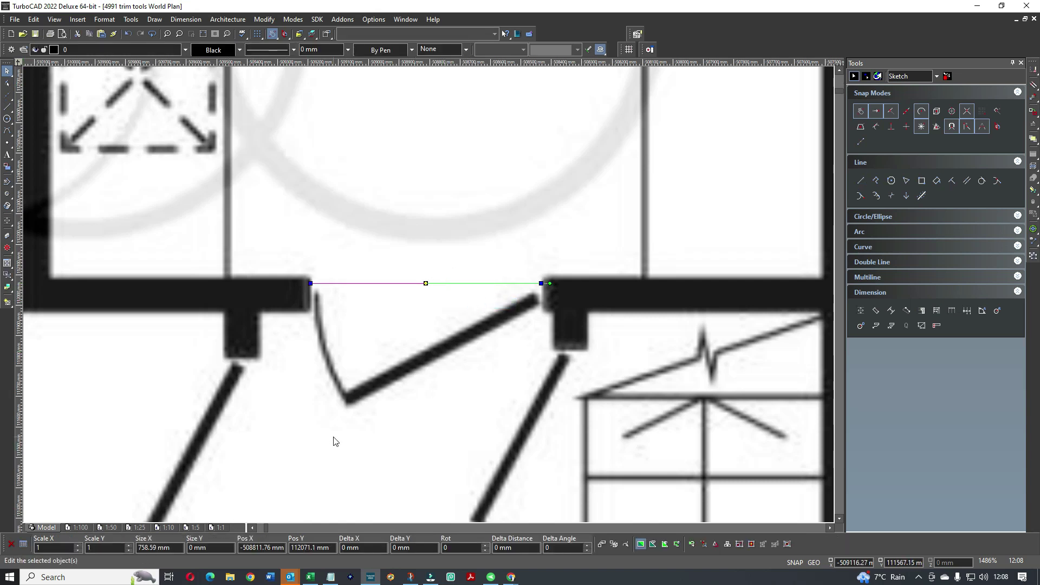
scroll(335, 441, down, 2)
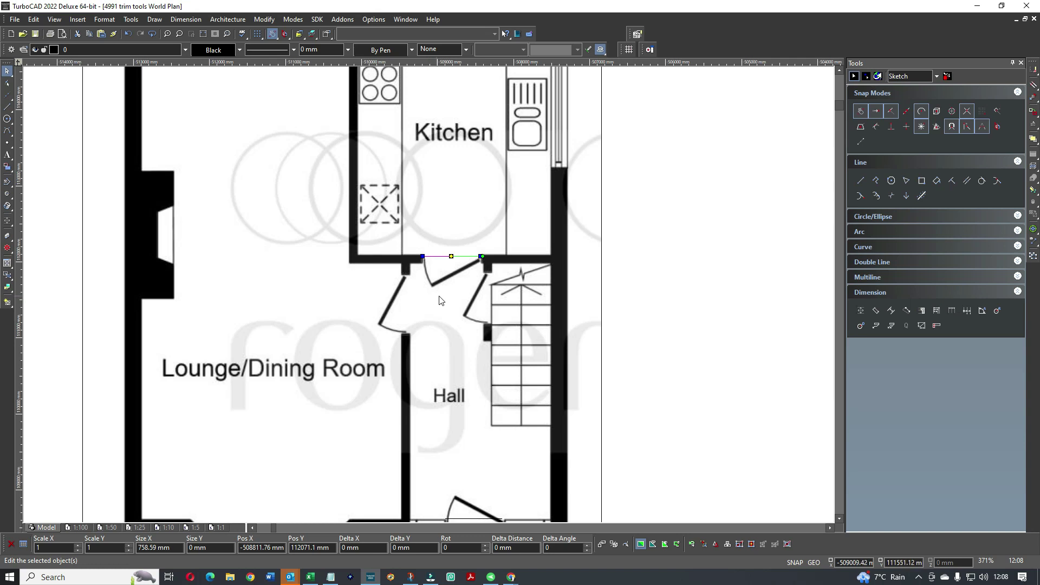
Drag the Ground Floor image down to sit just above the two First Floor plans
scroll(441, 308, down, 1)
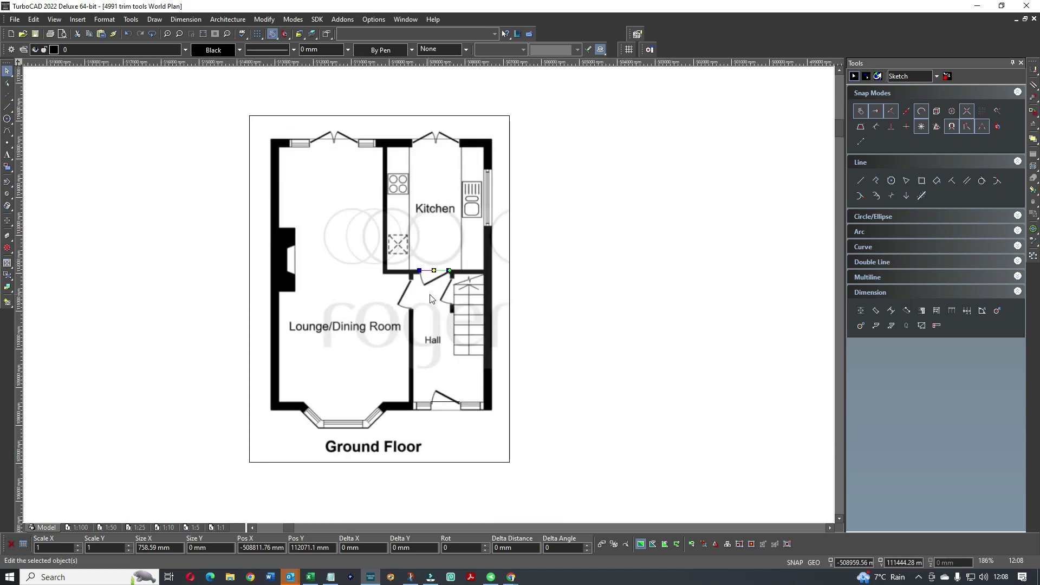
click(554, 313)
scroll(429, 297, down, 2)
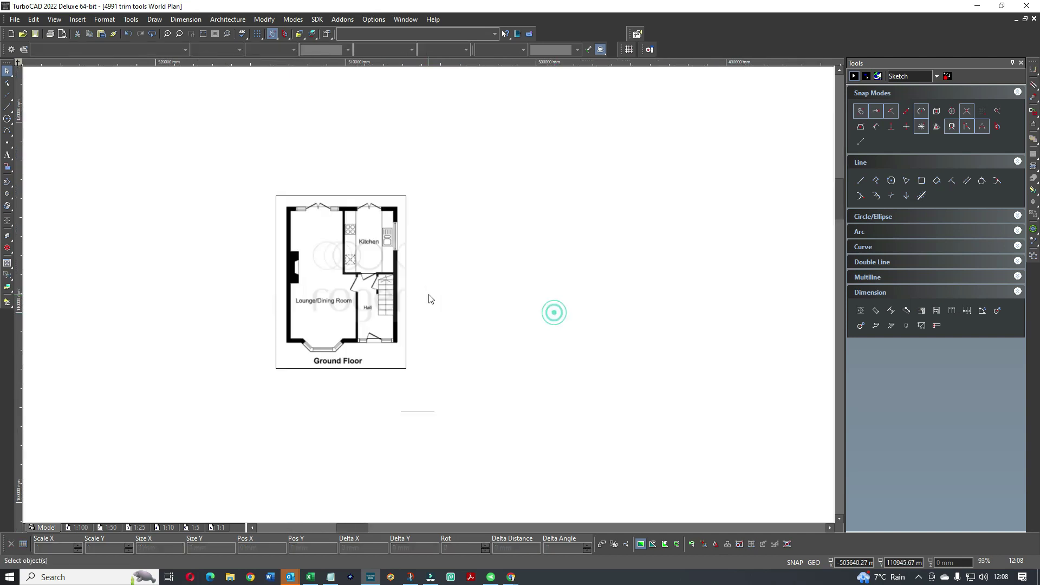
right_click(401, 322)
click(421, 339)
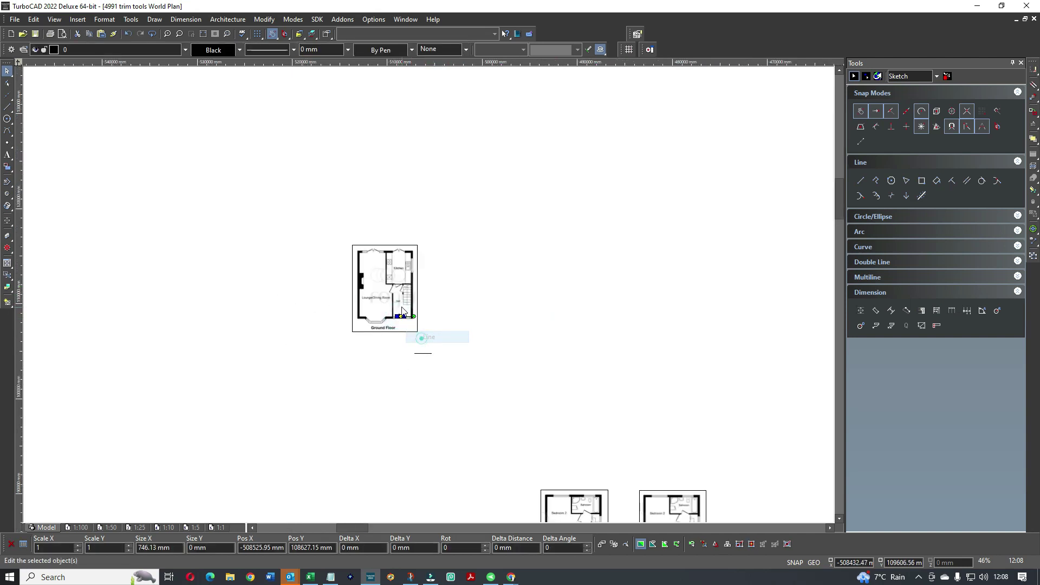
click(382, 302)
drag(382, 302, 442, 327)
scroll(581, 436, up, 1)
scroll(400, 372, down, 1)
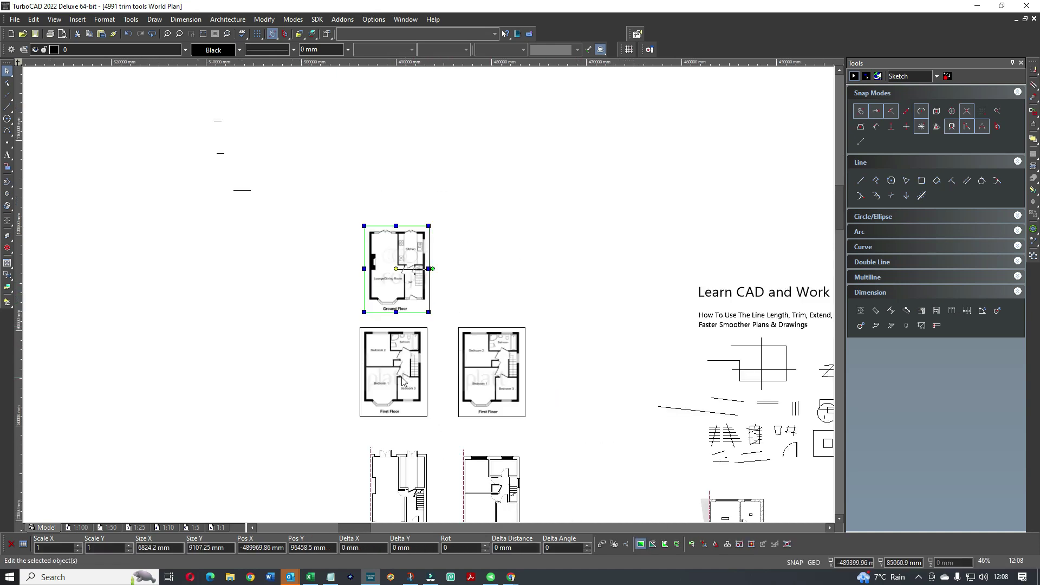
scroll(400, 372, up, 1)
scroll(427, 341, down, 1)
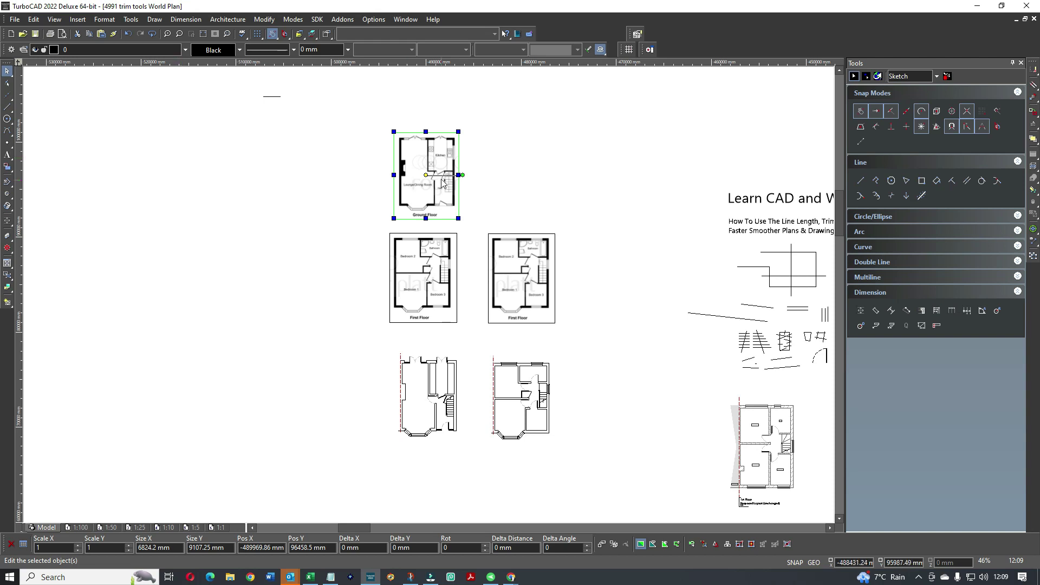
Deselect the Ground Floor image and zoom out and back in over the floor plans
scroll(442, 184, up, 2)
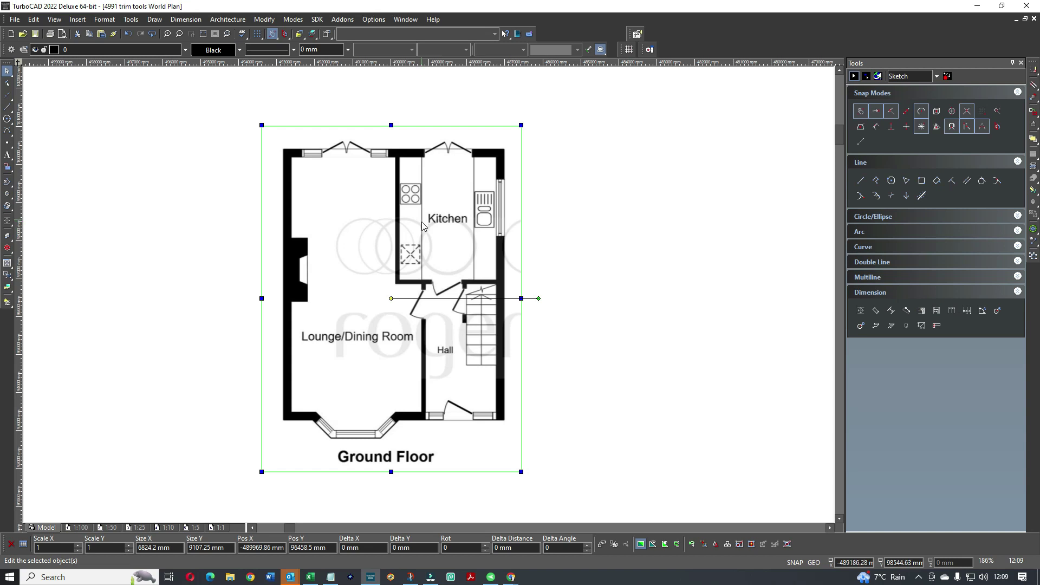
scroll(430, 297, down, 1)
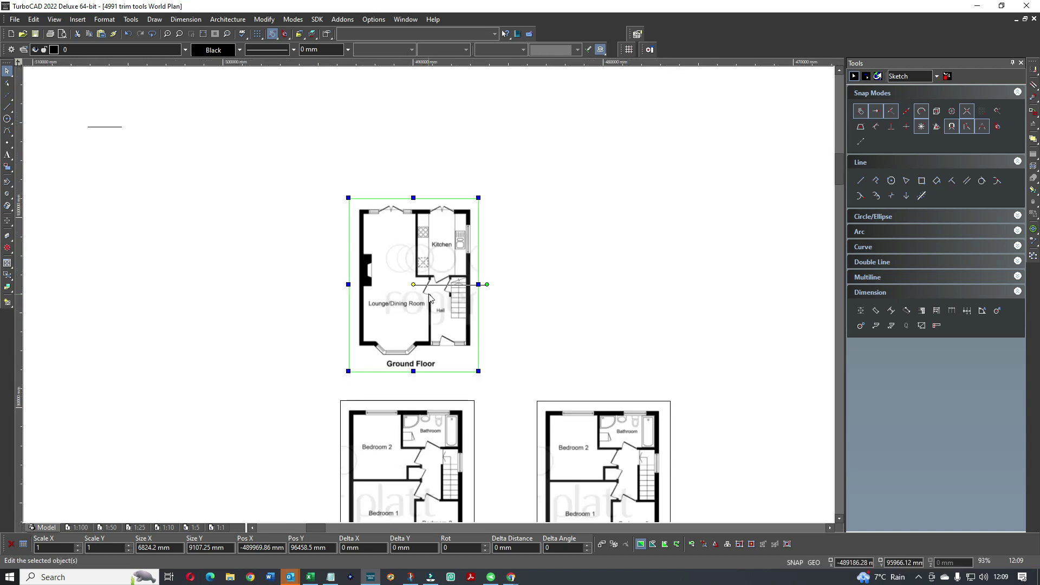
click(512, 324)
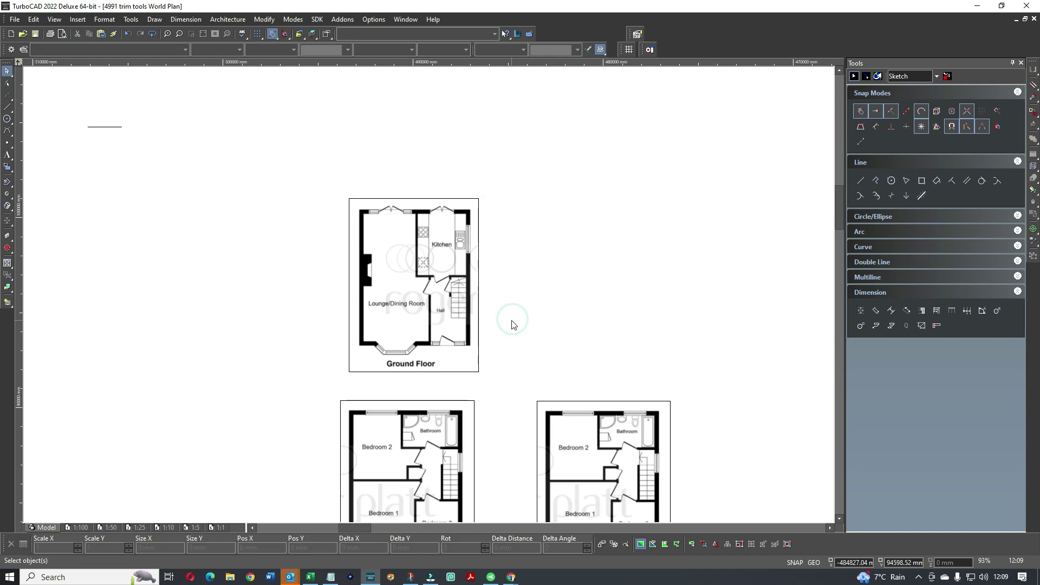
scroll(428, 301, down, 1)
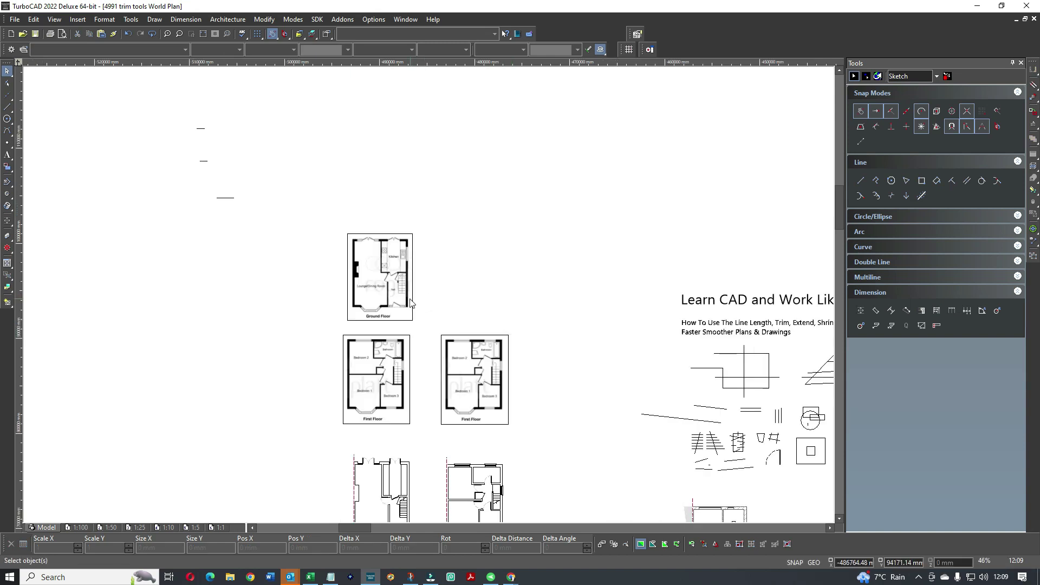
scroll(410, 302, up, 1)
scroll(419, 362, down, 2)
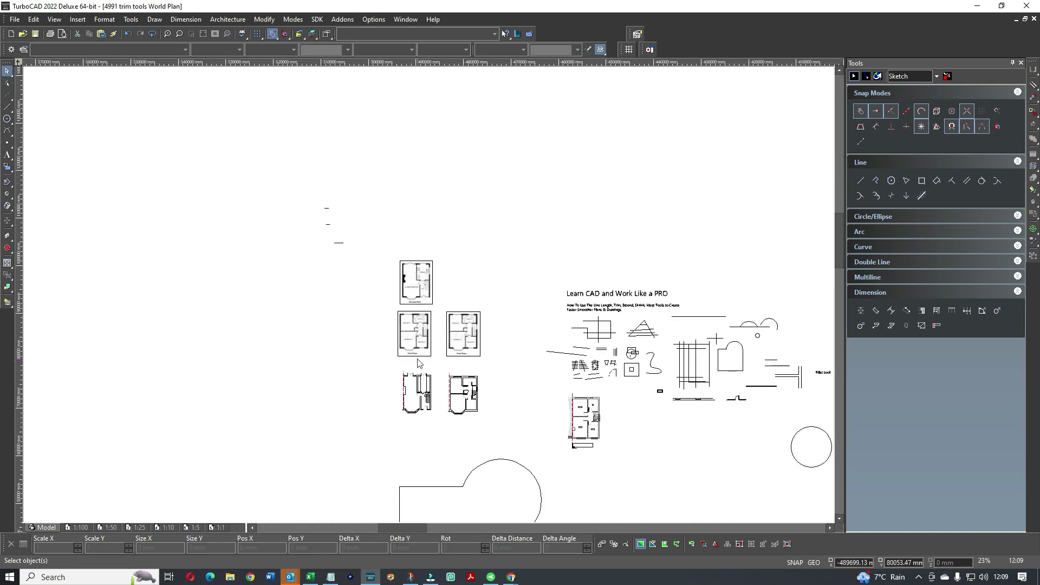
scroll(418, 361, up, 2)
Move the Ground Floor image out to the left of the First Floor plans
click(859, 180)
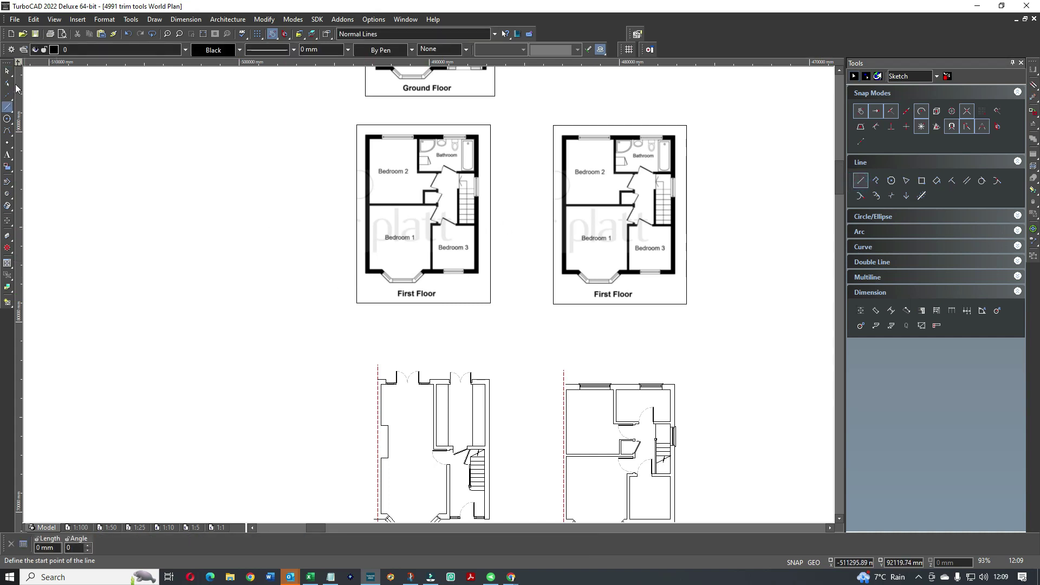
click(7, 70)
click(402, 144)
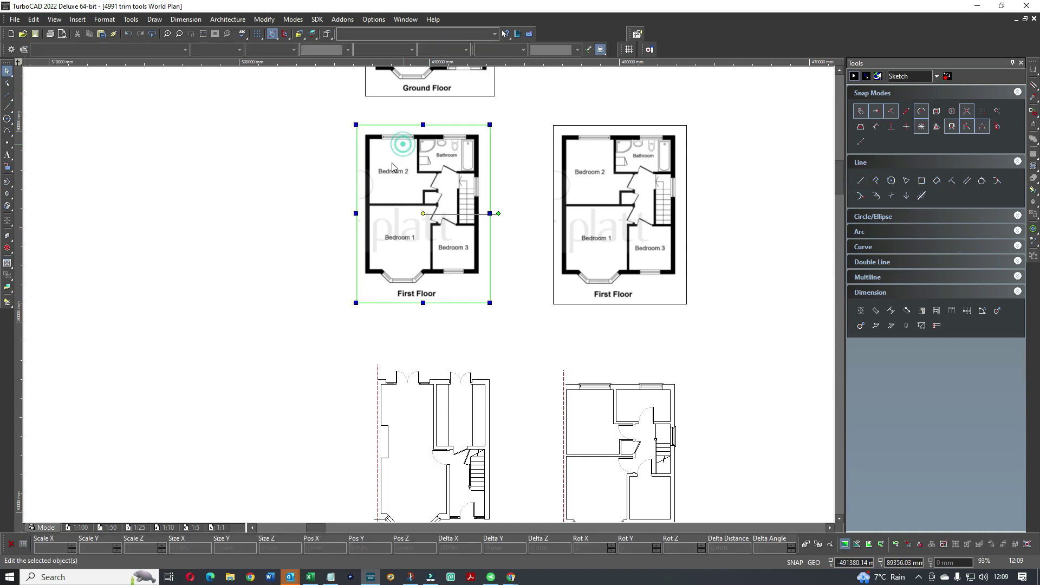
click(391, 158)
scroll(444, 265, down, 1)
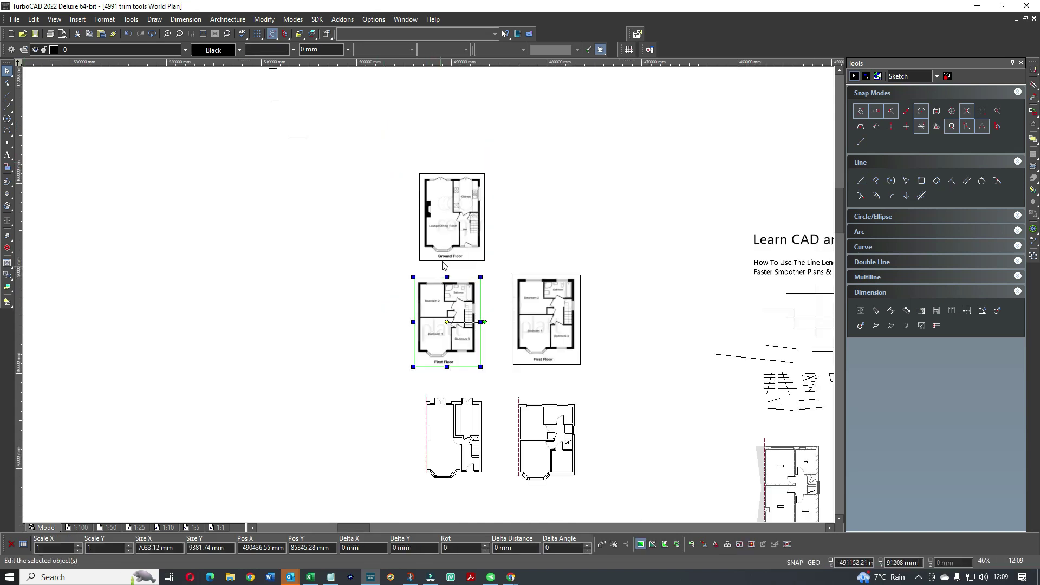
drag(442, 238, 172, 317)
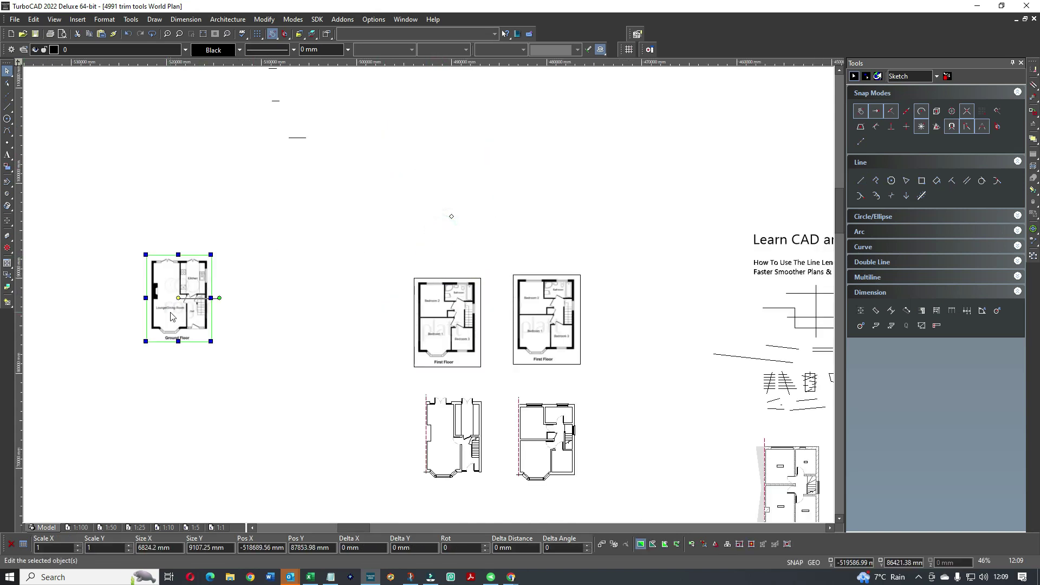
click(187, 386)
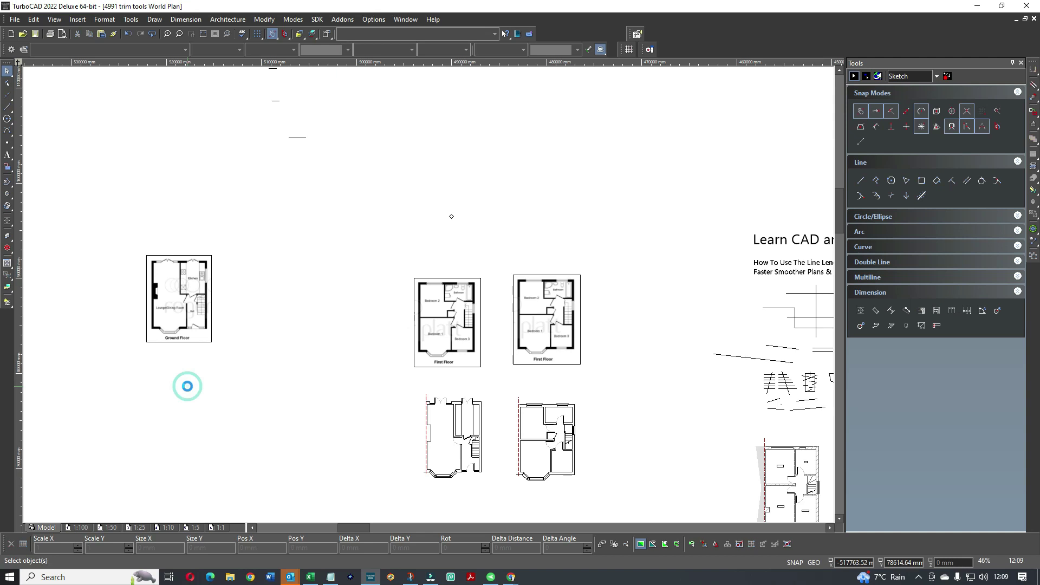
Paste a copy of the Ground Floor image and place it above and right of the original
key(ctrl+v)
click(414, 283)
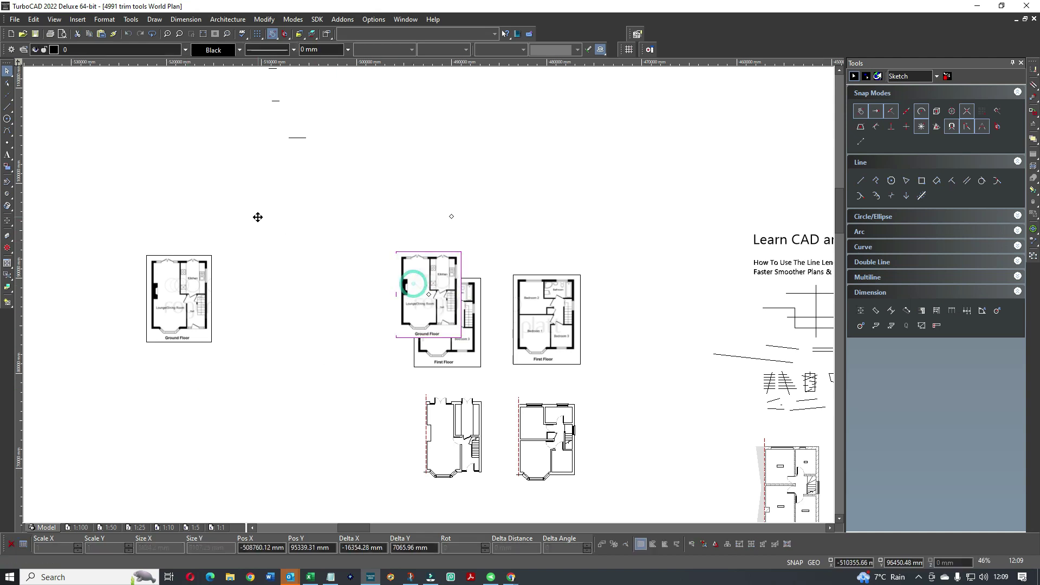
drag(258, 217, 260, 207)
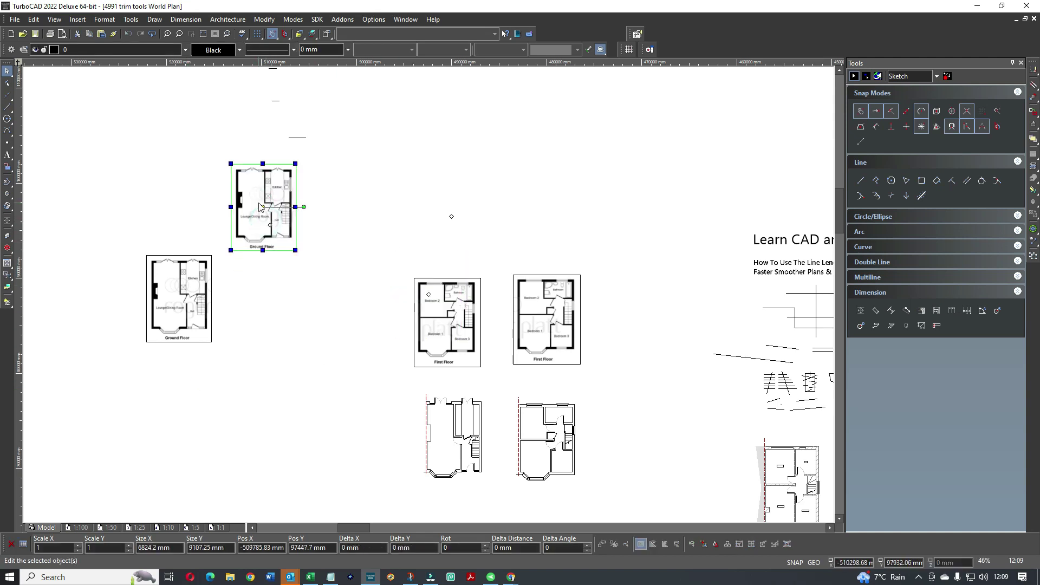
click(860, 180)
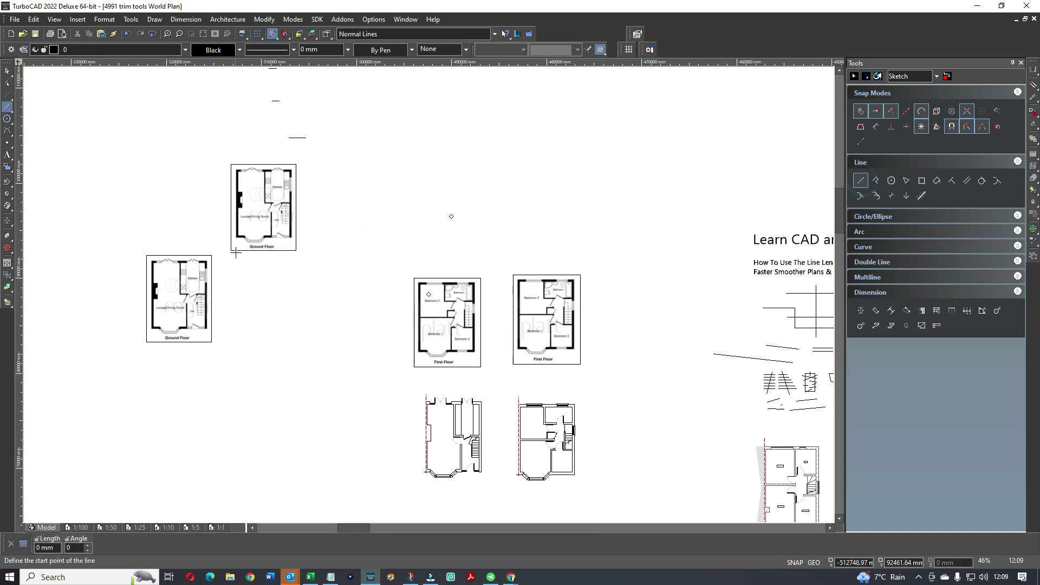
Draw two vertical construction lines down from the lounge and hall outer walls to below the plans
scroll(236, 253, up, 5)
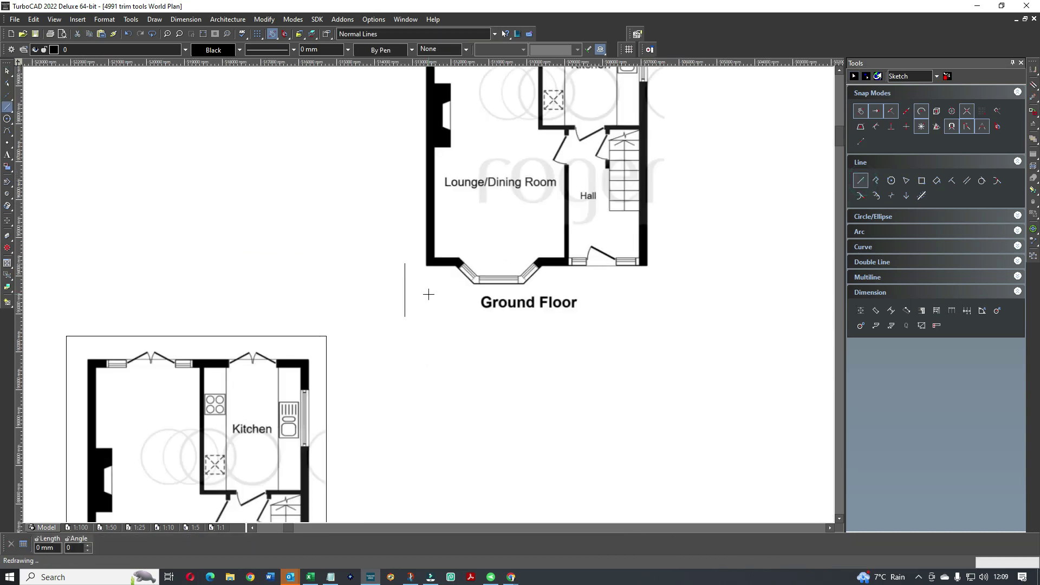
click(434, 256)
scroll(424, 413, down, 3)
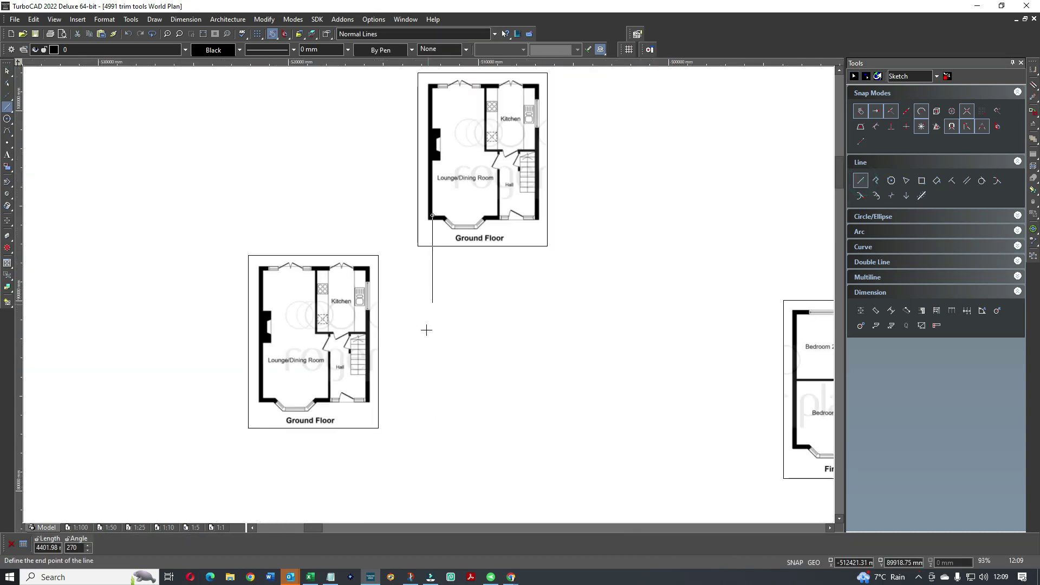
click(418, 433)
scroll(559, 181, up, 5)
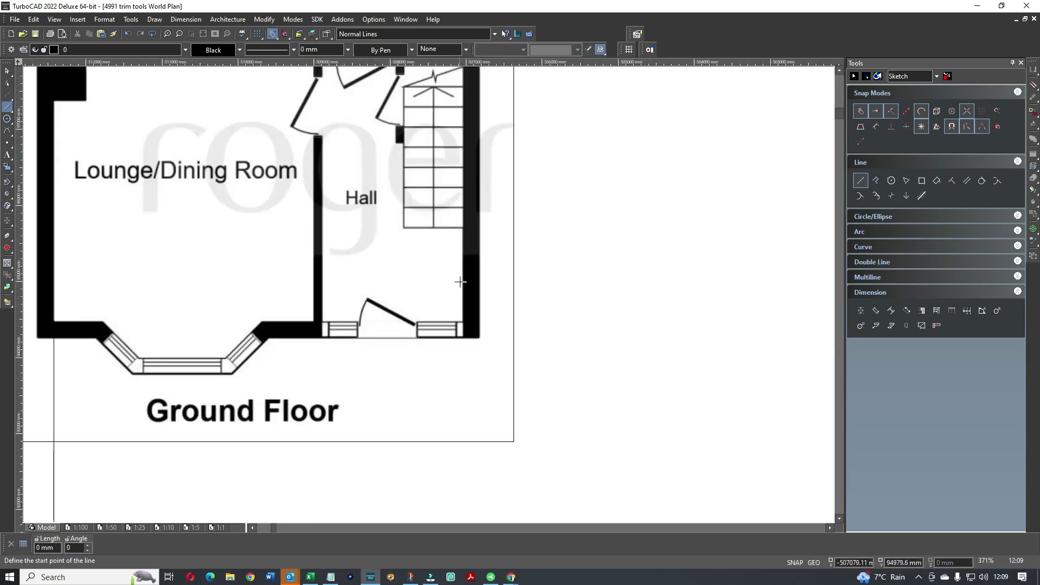
click(461, 273)
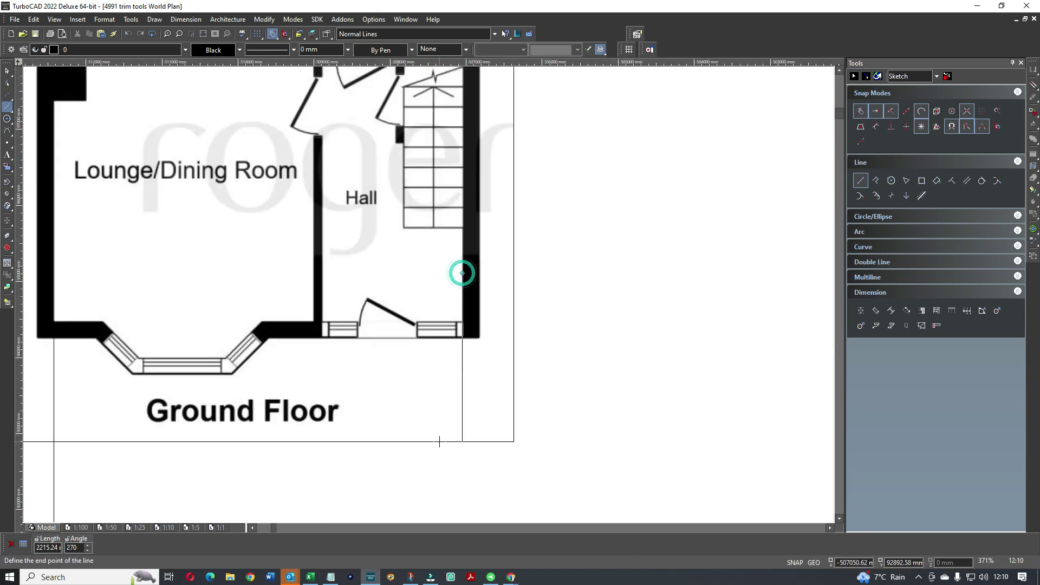
scroll(459, 271, down, 5)
click(411, 506)
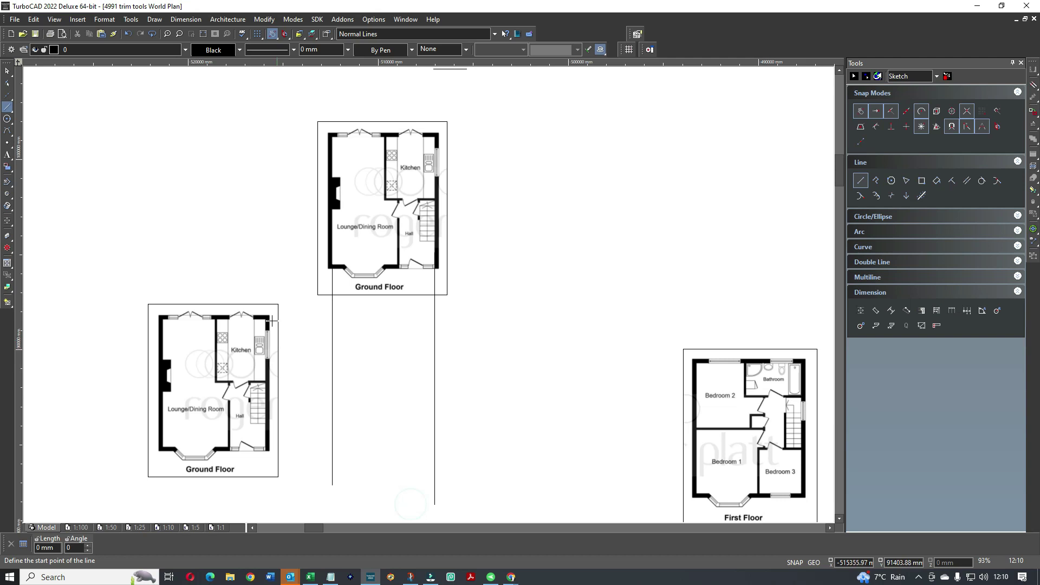
Draw two horizontal lines from the kitchen corner and the hall's bottom corner, crossing past the verticals
scroll(220, 329, up, 5)
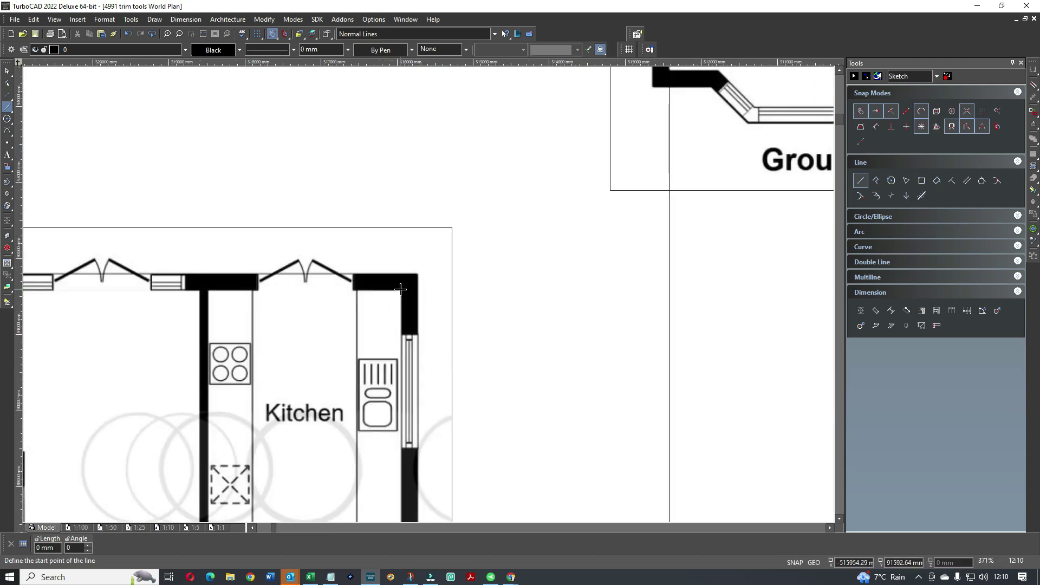
click(399, 291)
scroll(400, 290, down, 3)
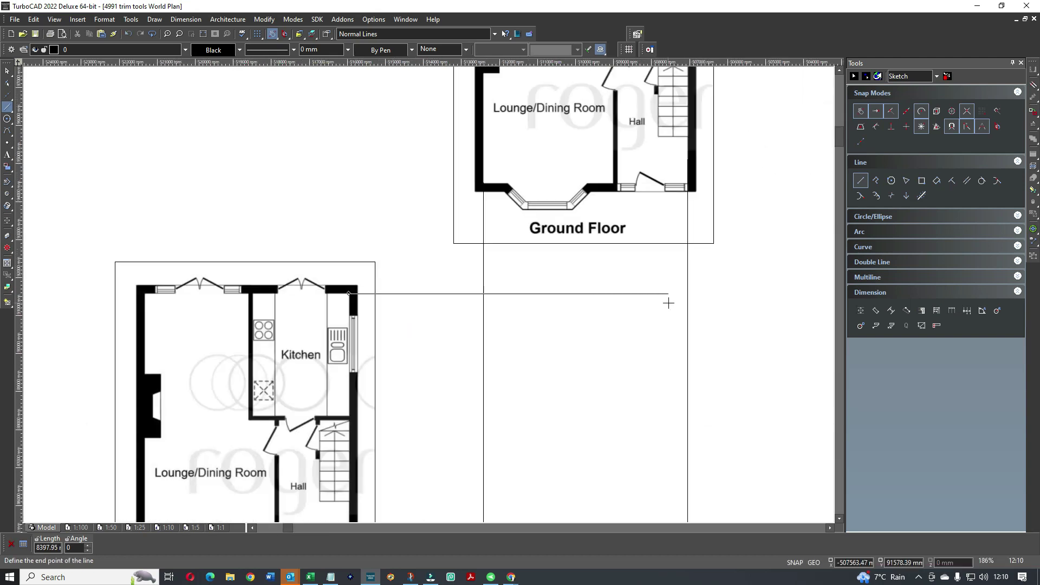
click(699, 301)
scroll(502, 390, down, 6)
scroll(428, 303, up, 9)
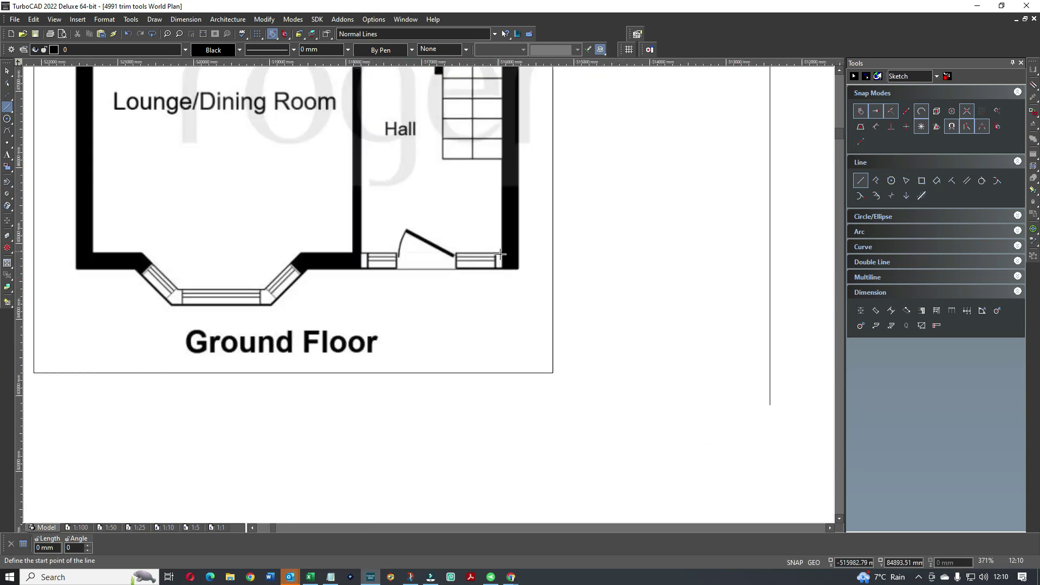
click(499, 251)
scroll(548, 263, down, 6)
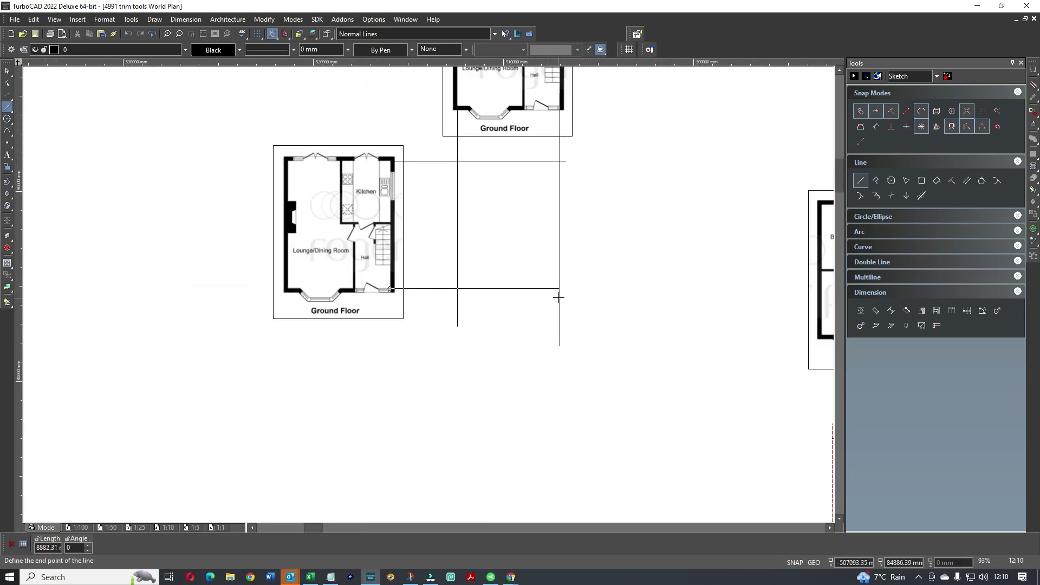
click(574, 297)
right_click(510, 250)
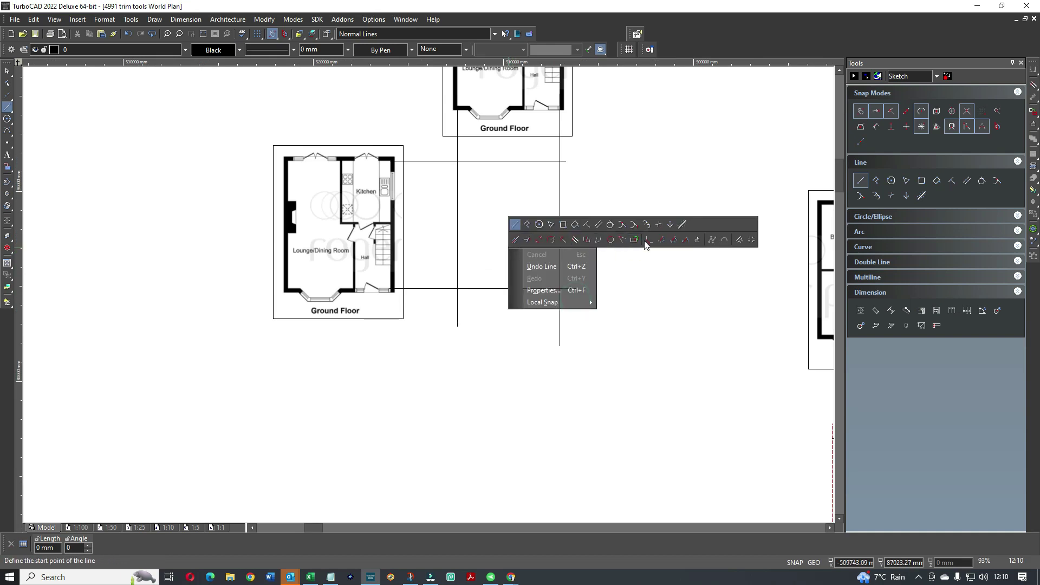
Use Meet 2 Lines on each crossing pair to join all four corners into a closed rectangle
click(621, 244)
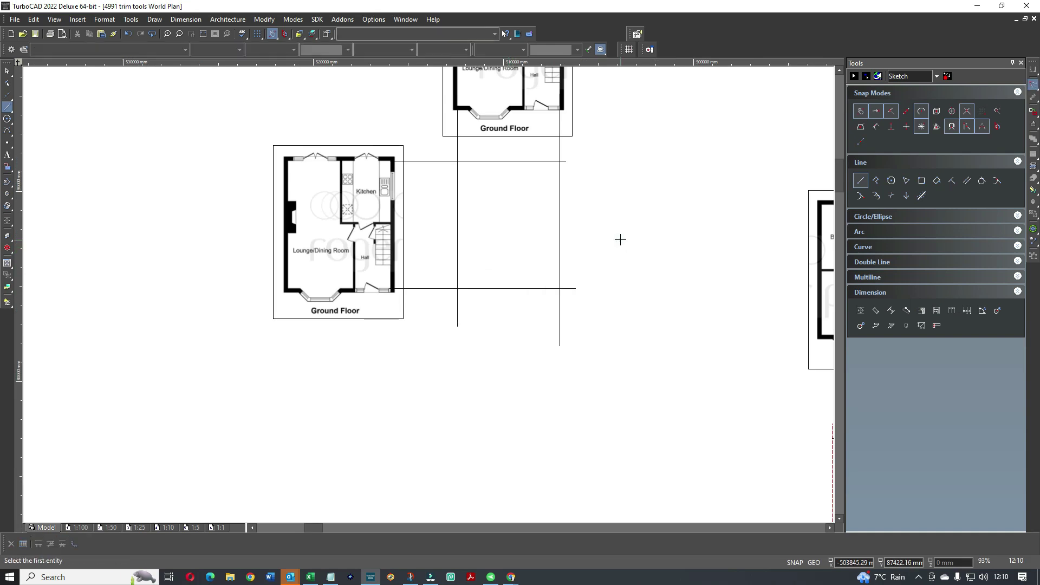
click(534, 162)
click(558, 179)
click(458, 179)
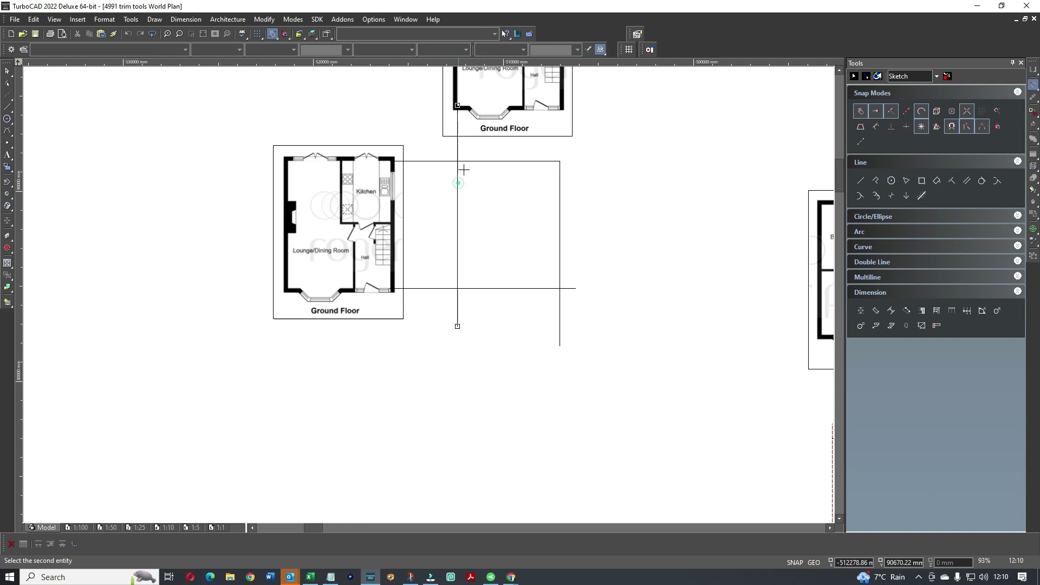
click(468, 161)
click(479, 289)
click(460, 274)
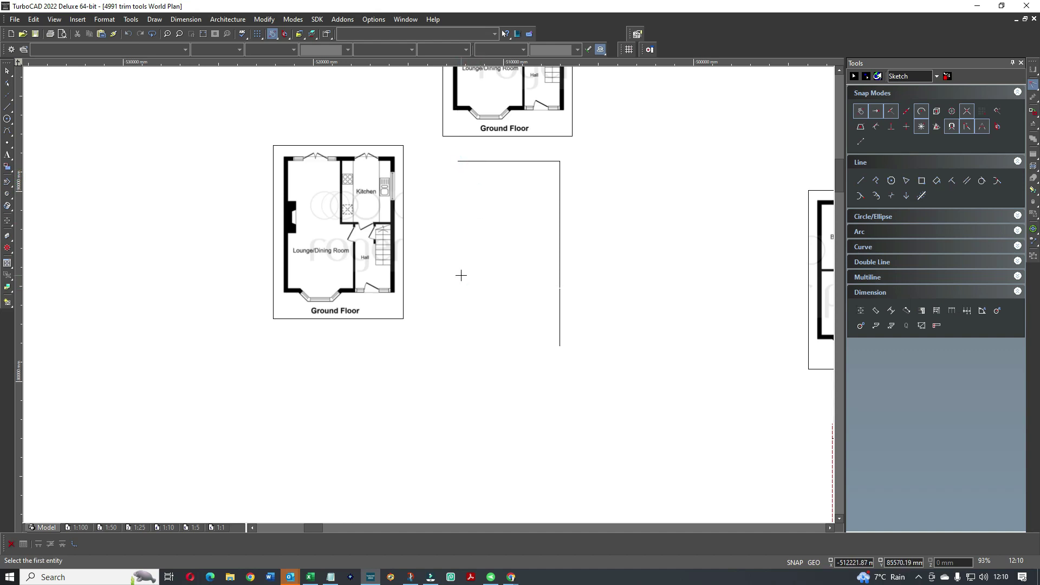
click(539, 288)
click(558, 271)
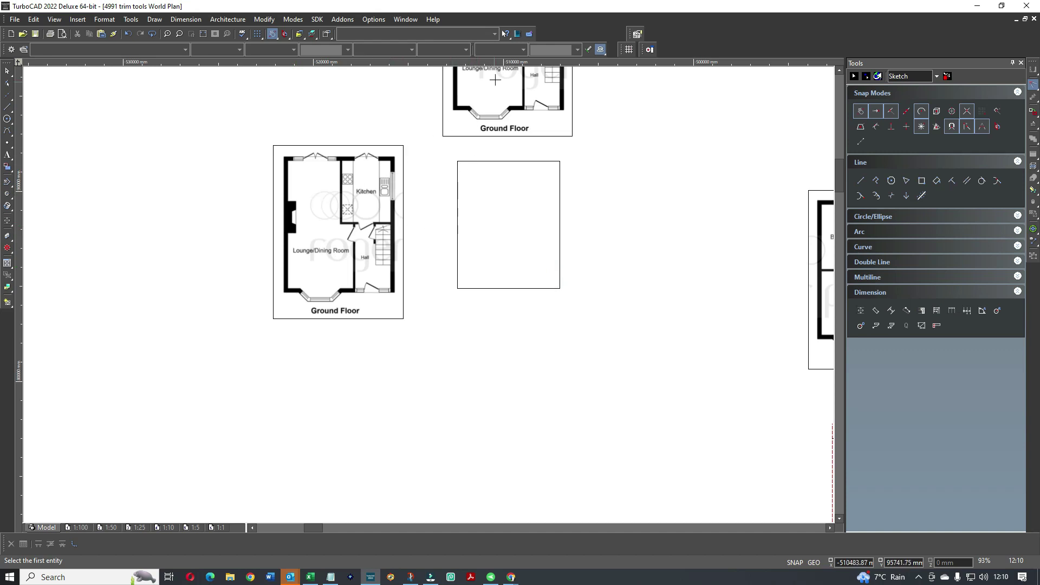
scroll(485, 210, down, 2)
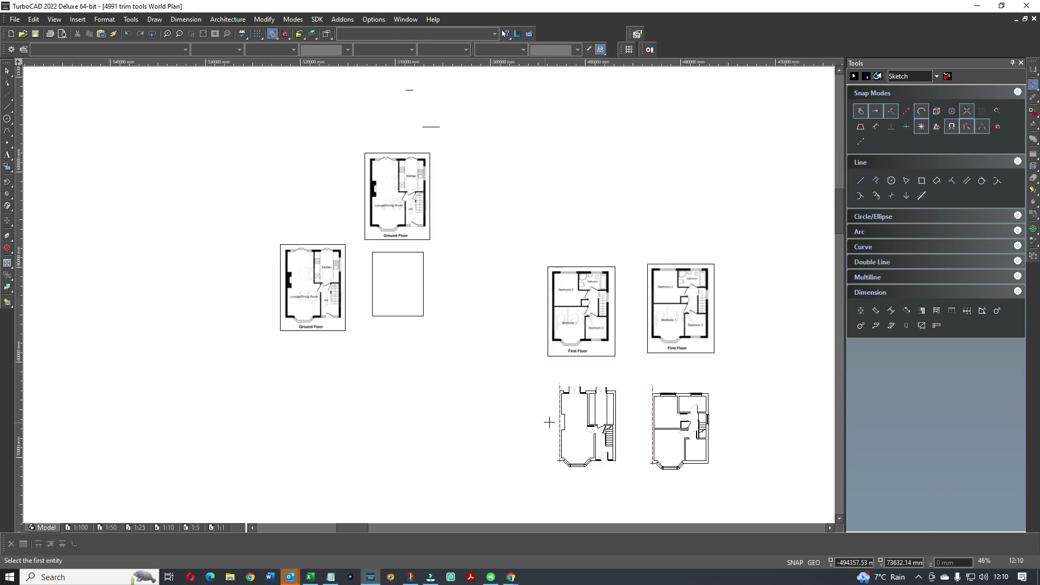
scroll(578, 406, up, 2)
scroll(439, 348, up, 4)
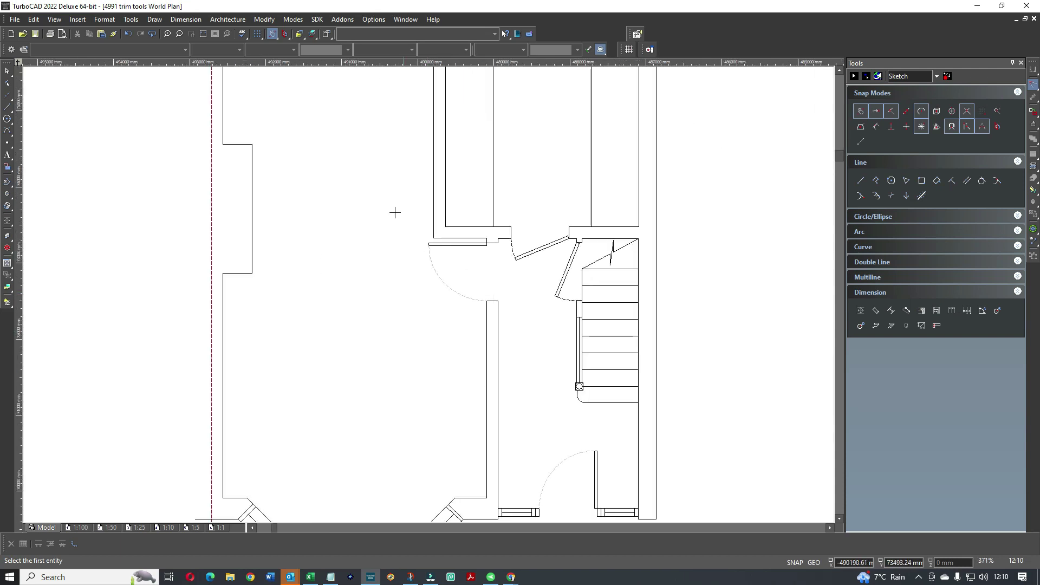
scroll(336, 227, down, 2)
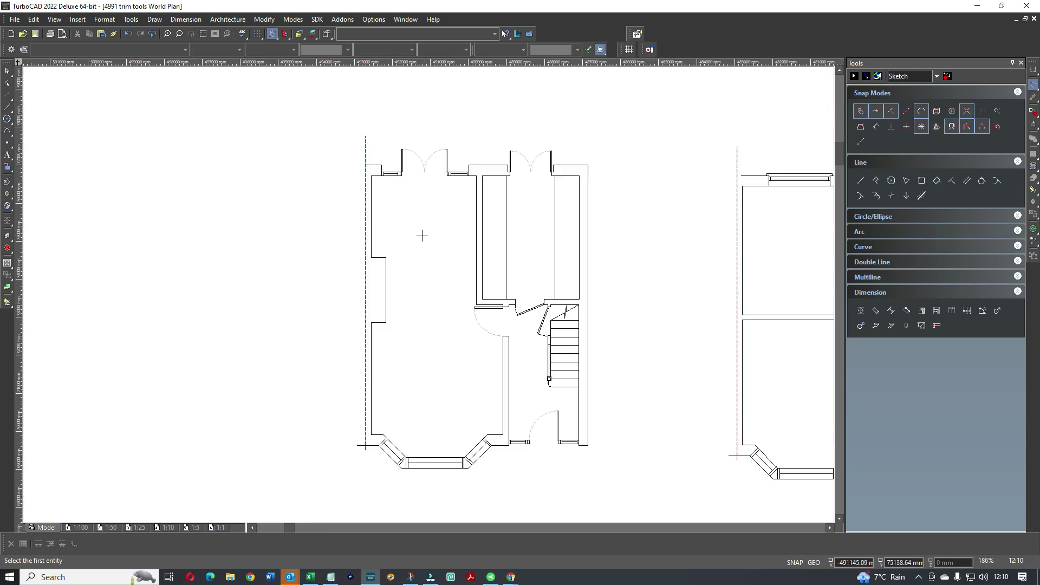